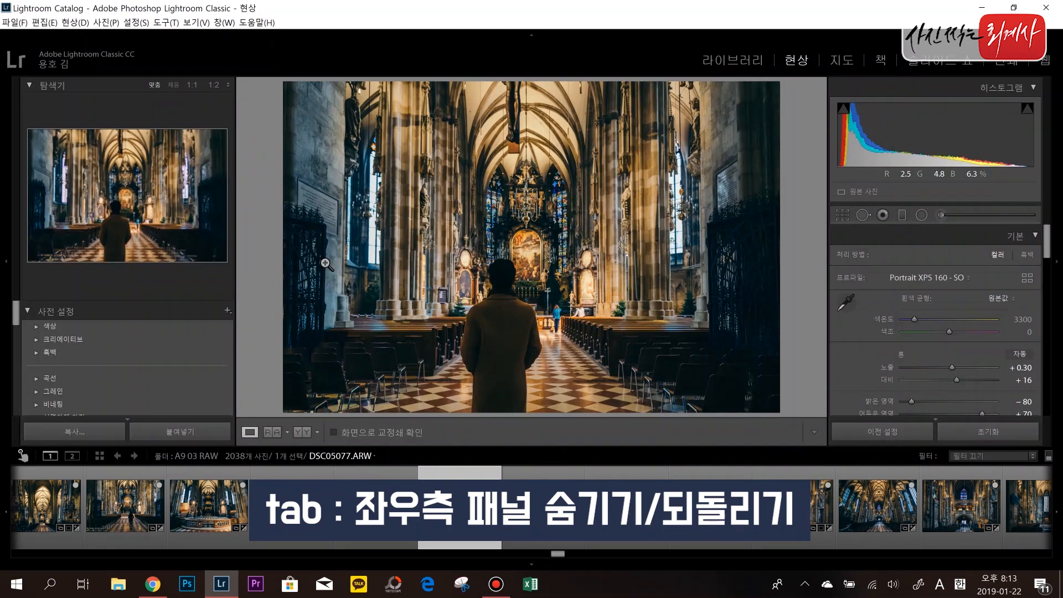
# Hide all the panels around the photo and bring them back, twice, to compare the enlarged preview with the full workspace.
pyautogui.hotkey('shift', 'Tab')
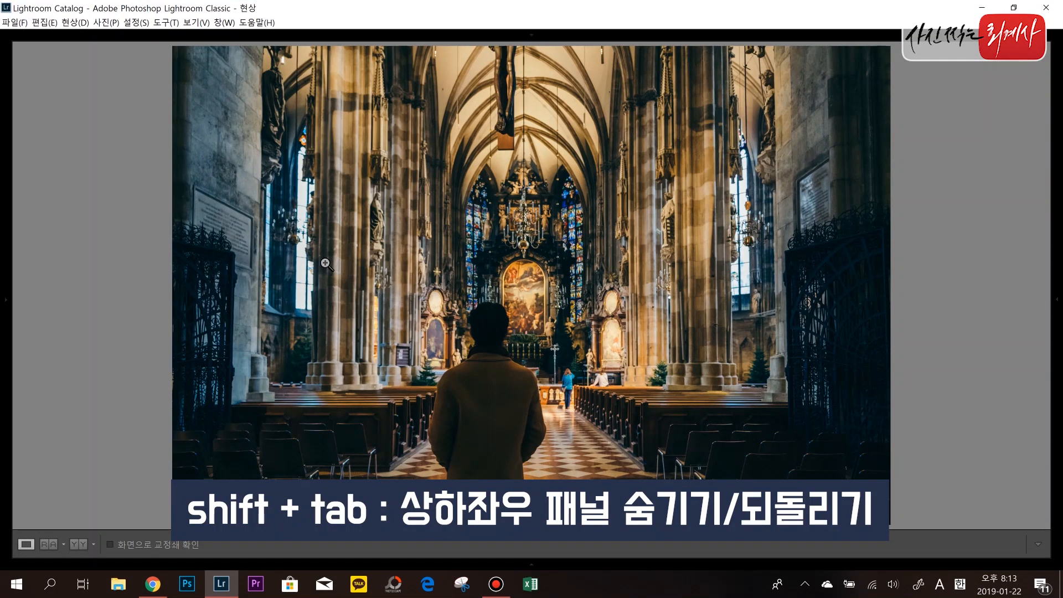
pyautogui.hotkey('shift', 'Tab')
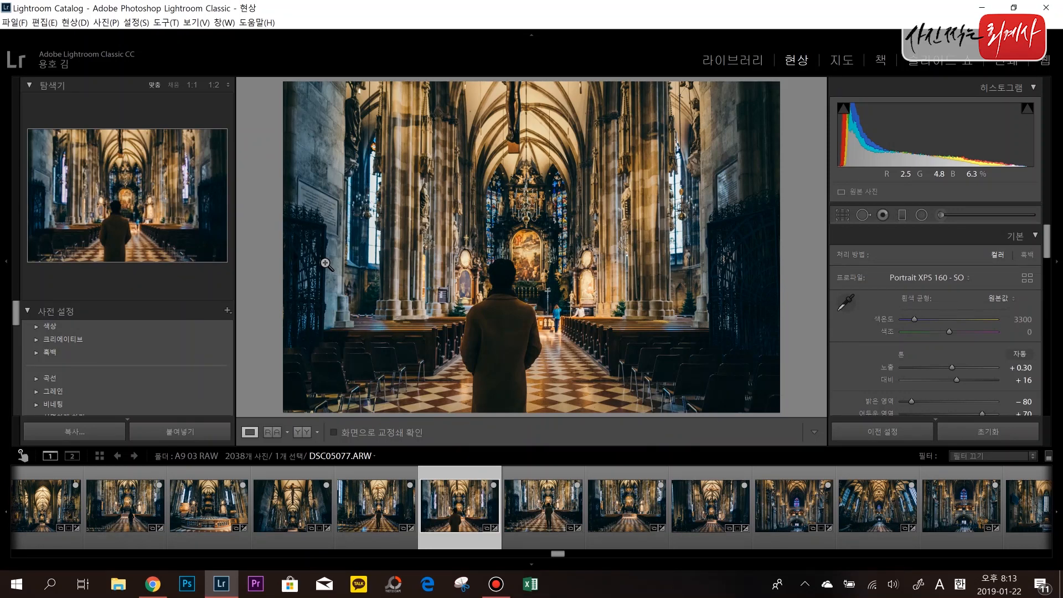
pyautogui.hotkey('shift', 'Tab')
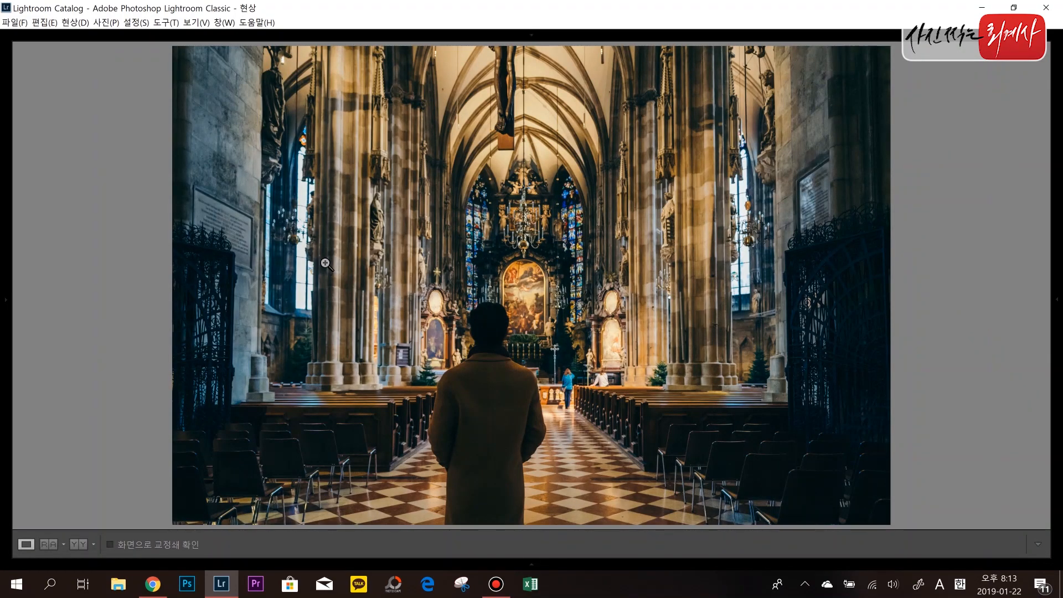
pyautogui.hotkey('shift', 'Tab')
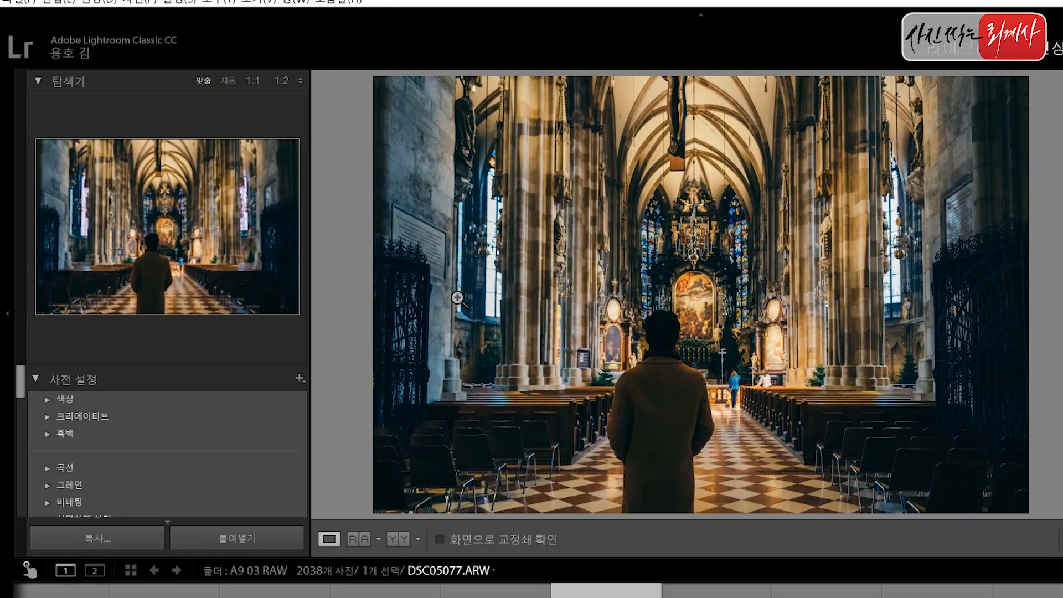
# Toggle the church photo between Fit and 1:1 zoom, and inspect the area around the standing man at 1:1.
pyautogui.click(664, 334)
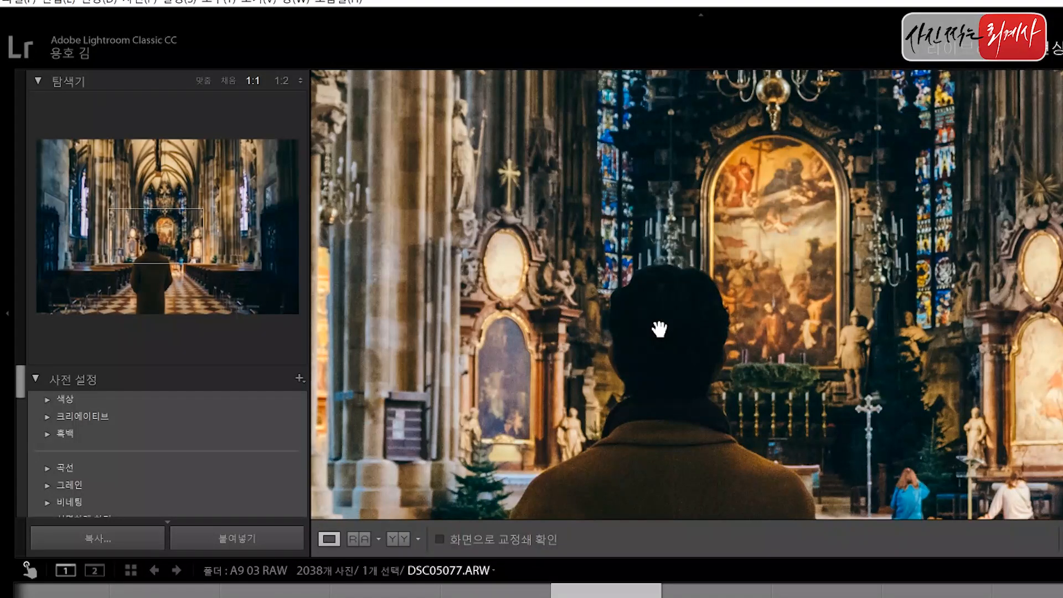
pyautogui.click(660, 331)
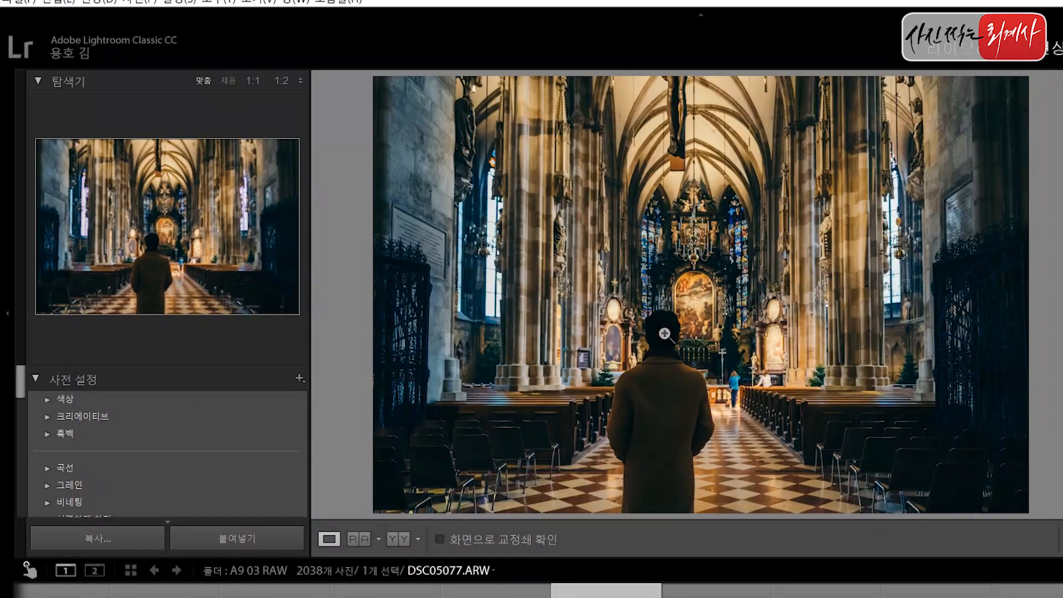
pyautogui.click(664, 333)
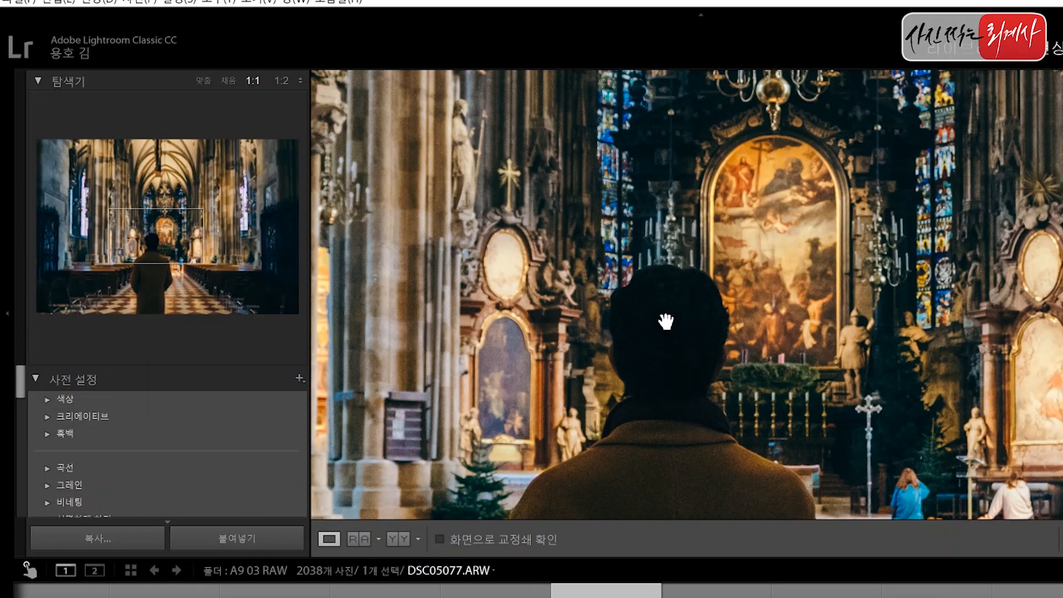
pyautogui.moveTo(666, 320); pyautogui.dragTo(664, 274)
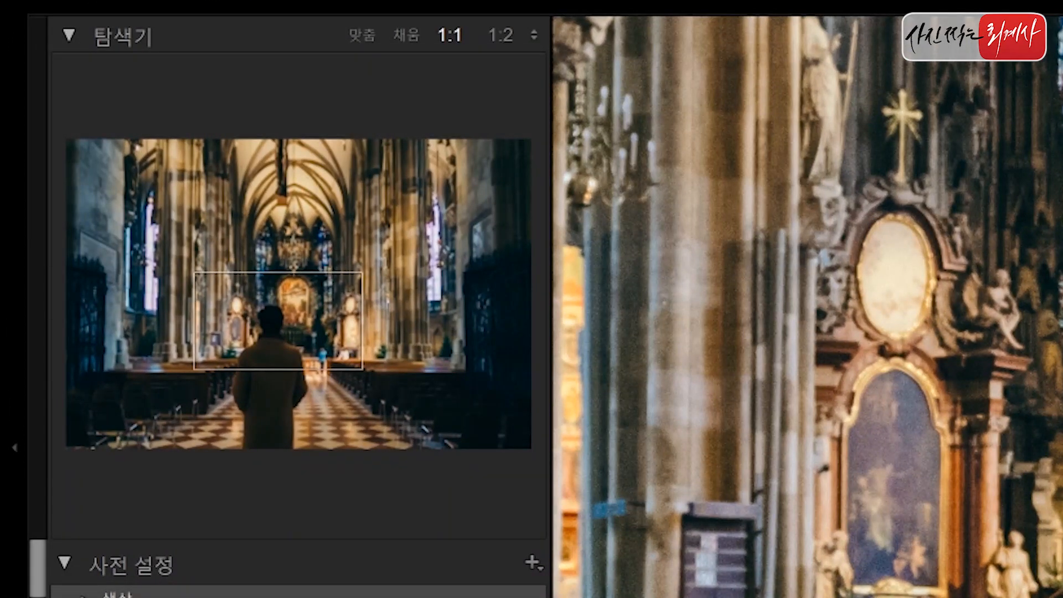
pyautogui.moveTo(807, 306); pyautogui.dragTo(845, 382)
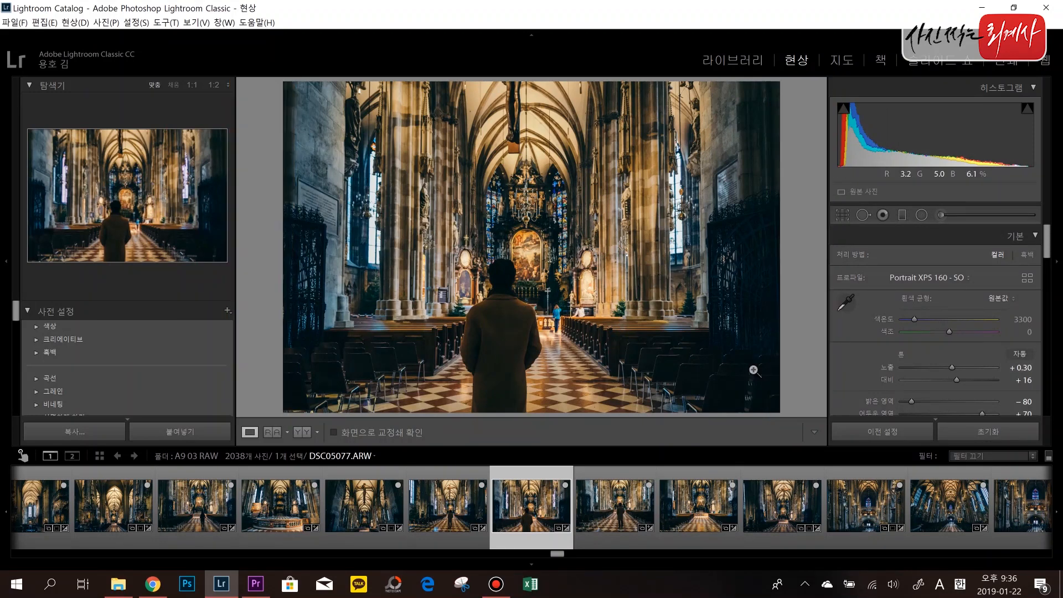
# Compare the Fill and Fit views on DSC05077.ARW and on the vertical staircase photo DSC05142.ARW, ending back on DSC05077.ARW.
pyautogui.click(175, 85)
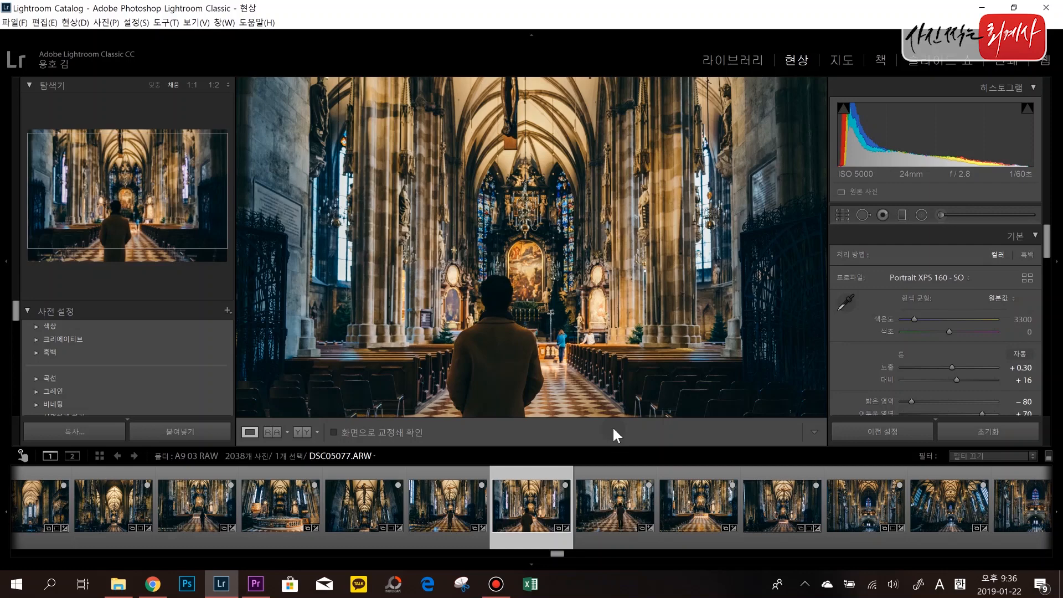
pyautogui.click(154, 85)
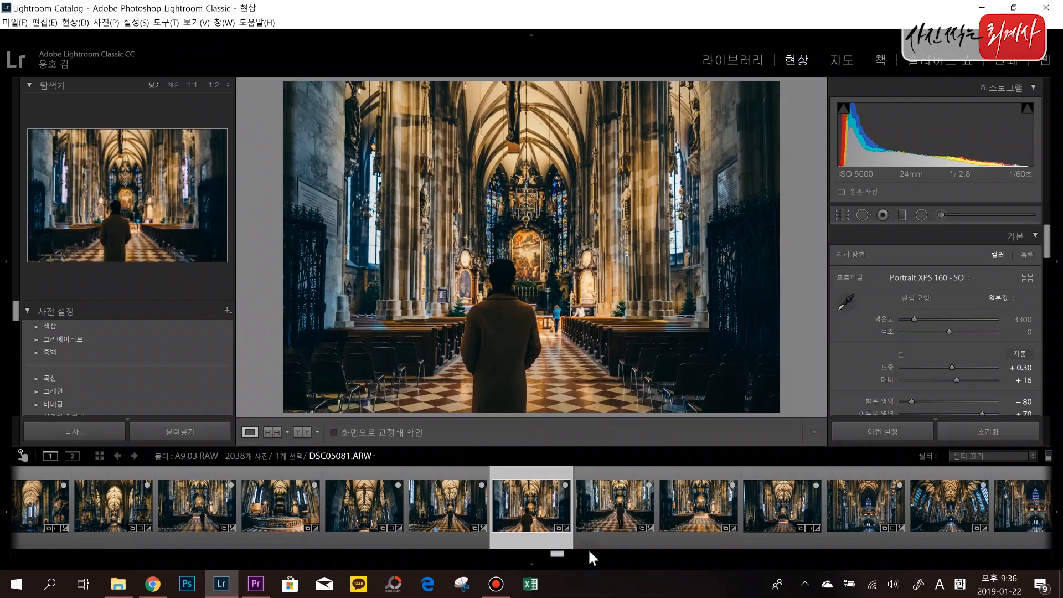
pyautogui.scroll(-5, 546, 519)
pyautogui.scroll(-3, 546, 519)
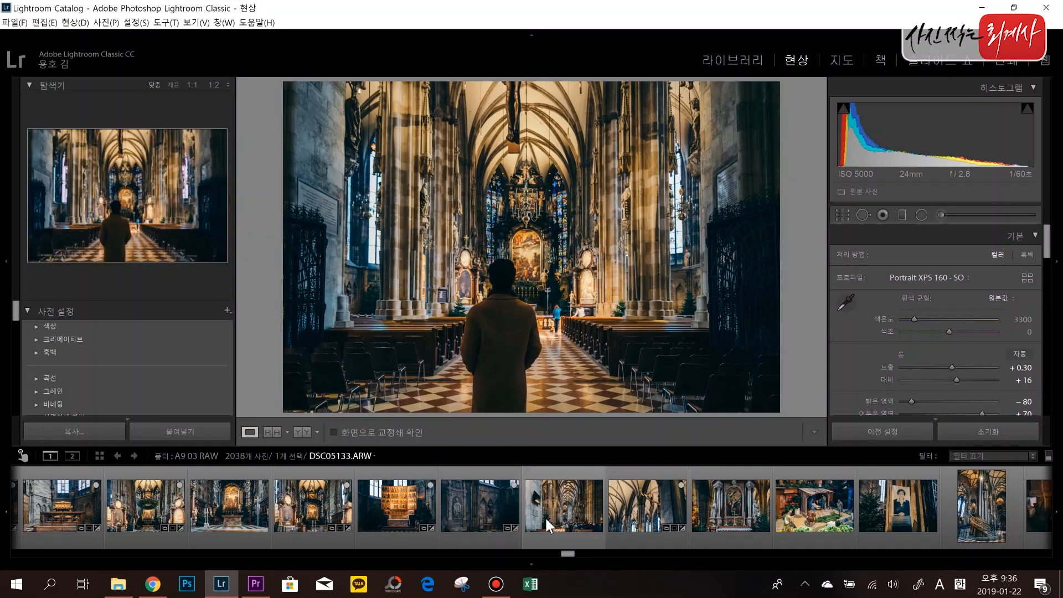
pyautogui.click(545, 516)
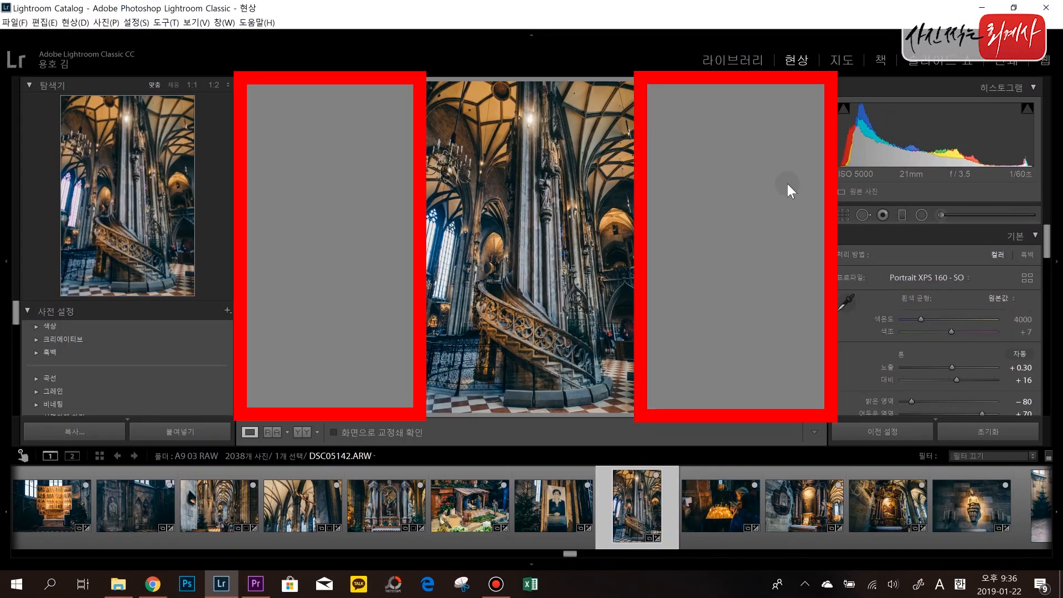
pyautogui.click(174, 85)
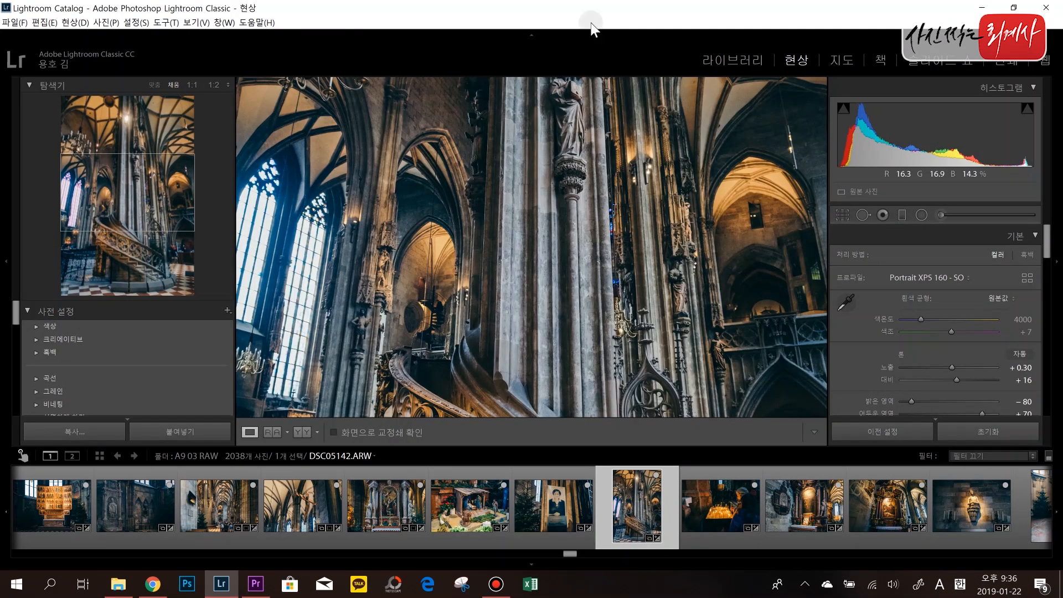
pyautogui.click(656, 415)
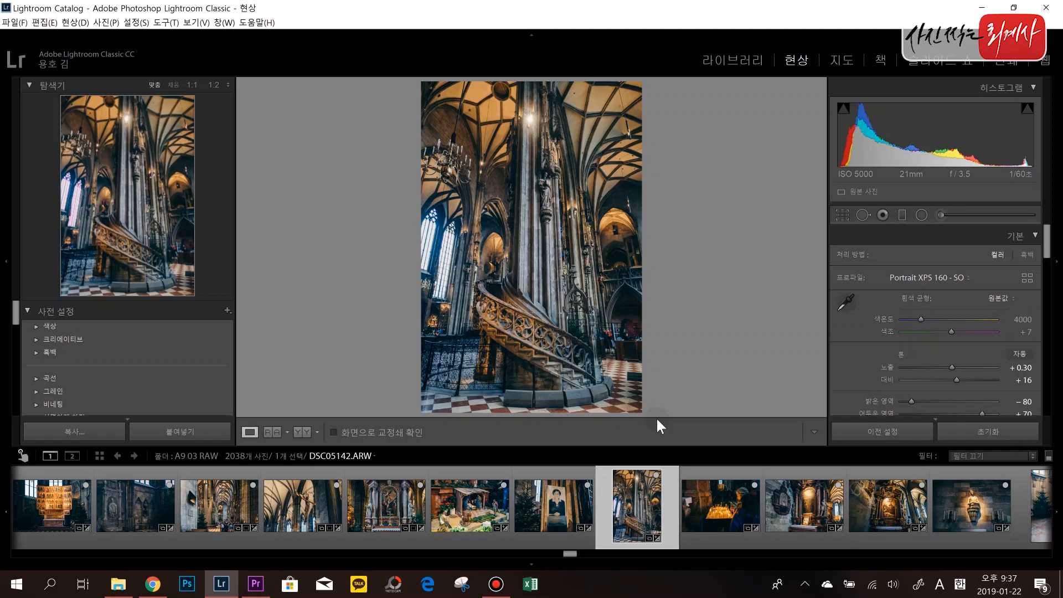
pyautogui.scroll(10, 637, 490)
pyautogui.click(635, 483)
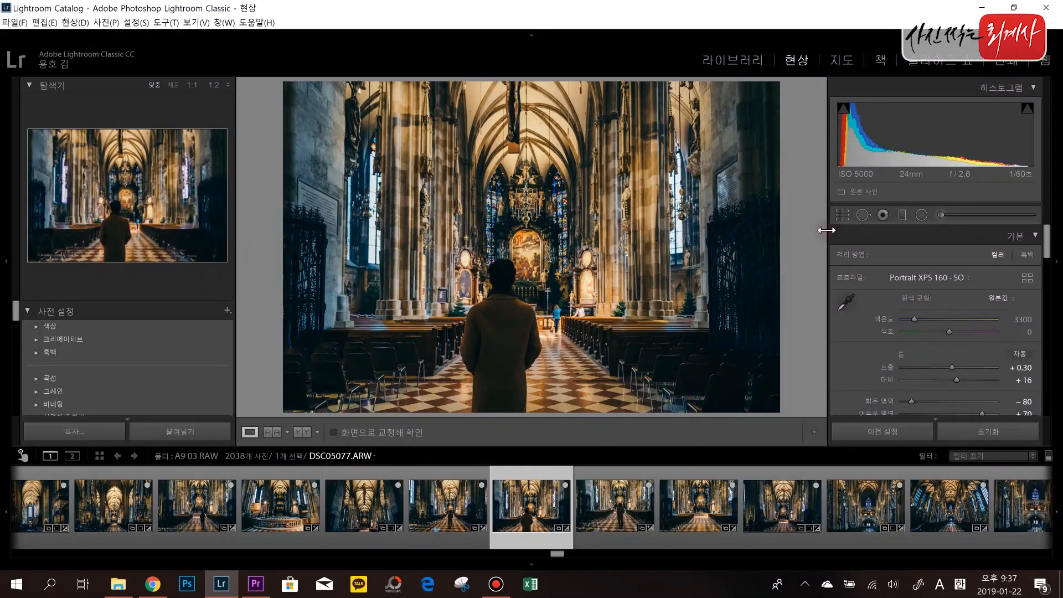
# Widen both side panels toward the photo and compare the Fill and Fit views in the narrowed preview area.
pyautogui.moveTo(827, 230); pyautogui.dragTo(623, 227)
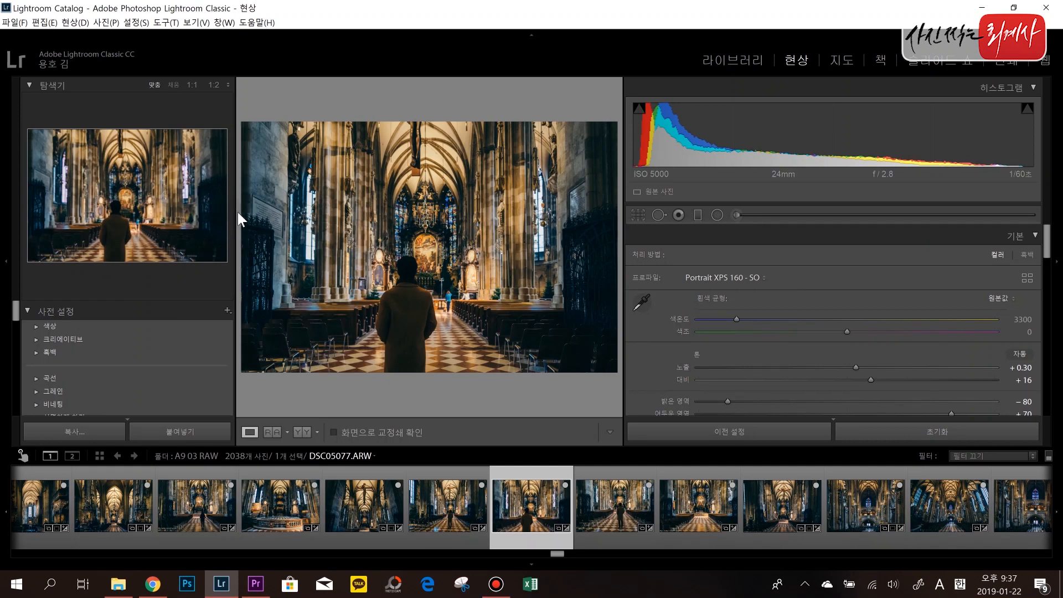
pyautogui.moveTo(235, 212); pyautogui.dragTo(404, 218)
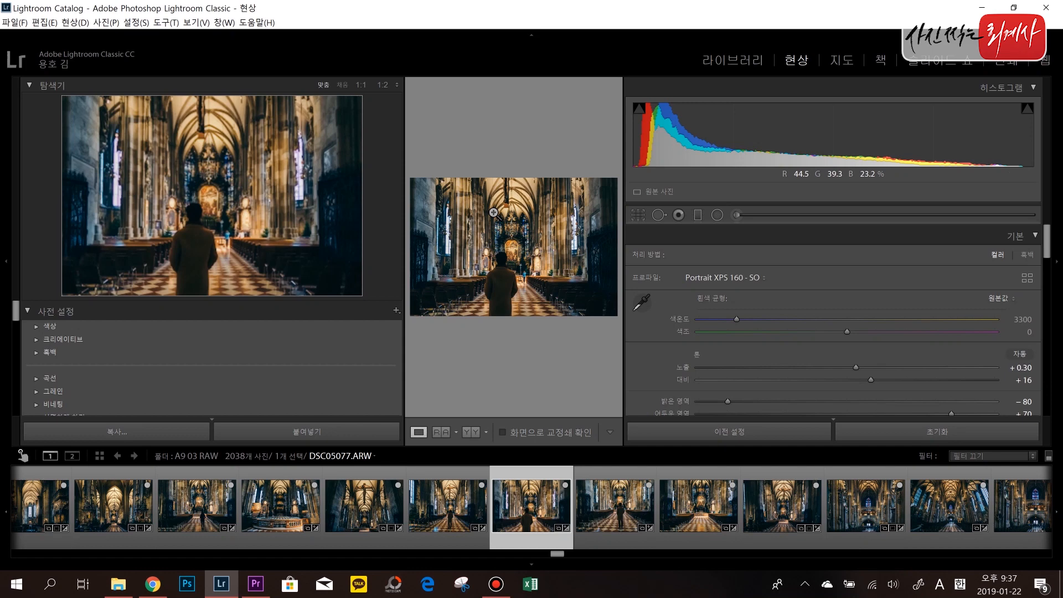
pyautogui.click(342, 85)
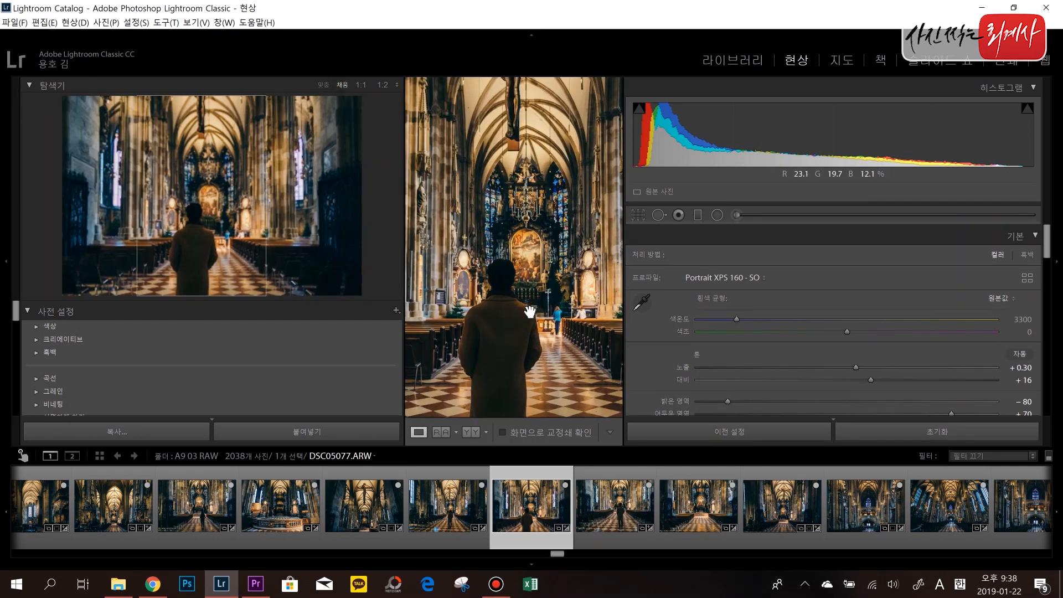
pyautogui.click(324, 85)
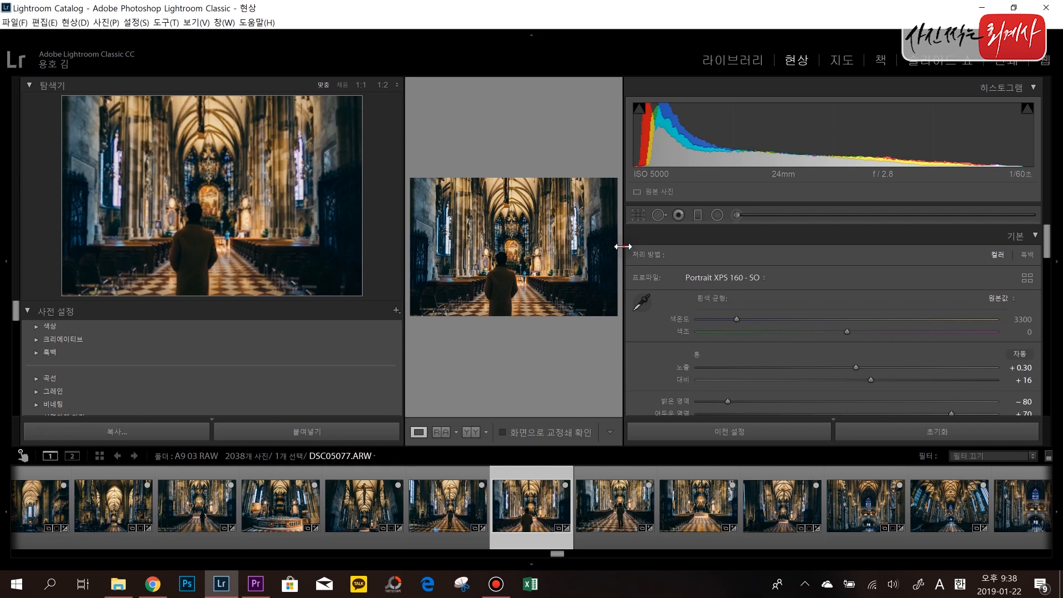
# Narrow both side panels back to their minimum width to enlarge the photo preview area.
pyautogui.moveTo(623, 247); pyautogui.dragTo(975, 242)
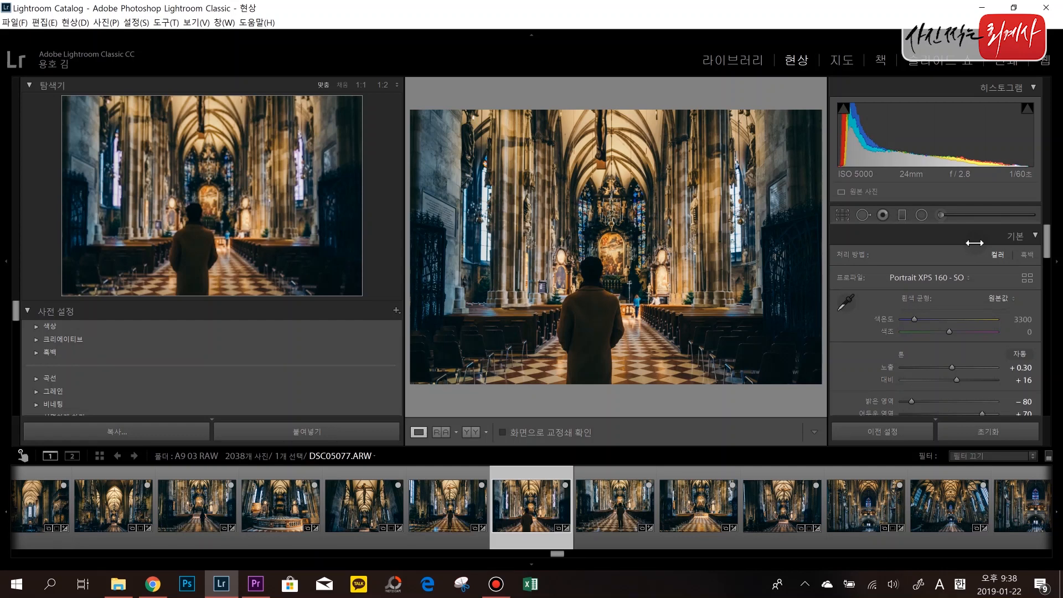
pyautogui.moveTo(975, 242); pyautogui.dragTo(729, 228)
pyautogui.moveTo(786, 228); pyautogui.dragTo(951, 235)
pyautogui.moveTo(406, 241); pyautogui.dragTo(236, 244)
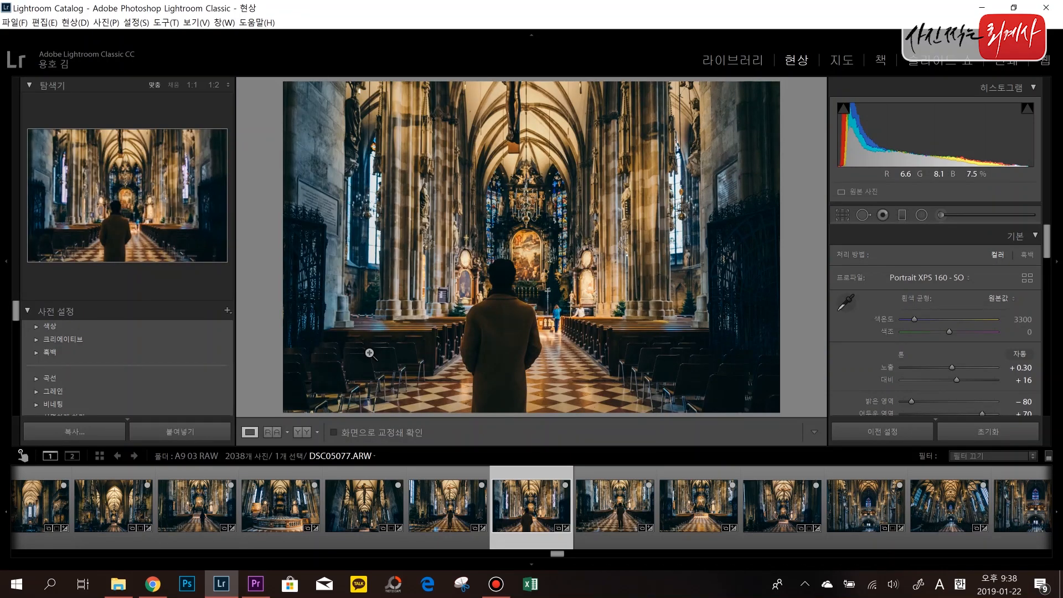
# View the church photo at Fill, 1:1 and 1:2 zoom levels, inspecting the man's head and coat at 1:1.
pyautogui.click(173, 85)
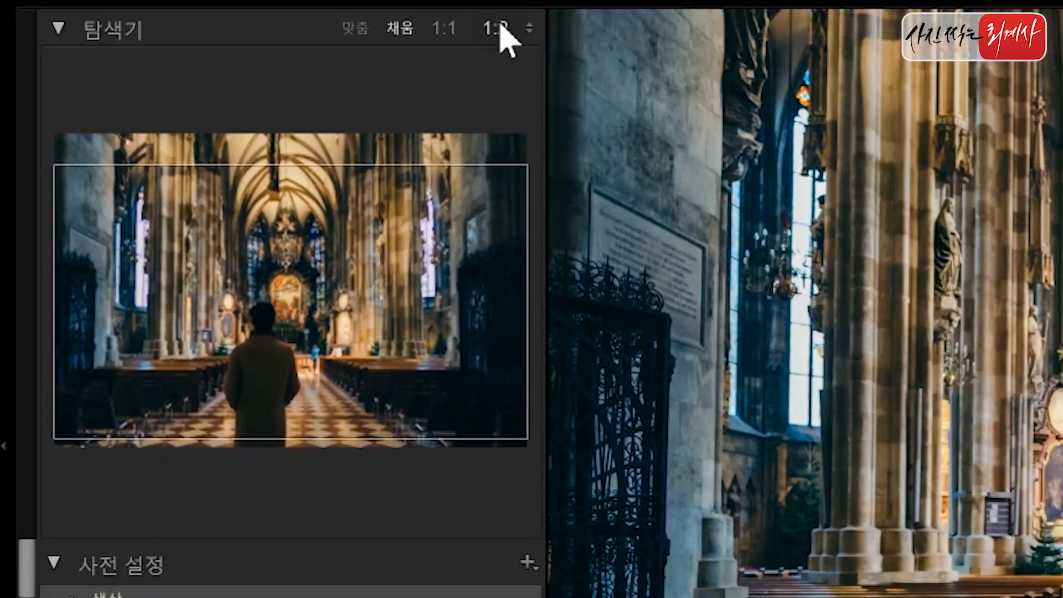
pyautogui.click(446, 28)
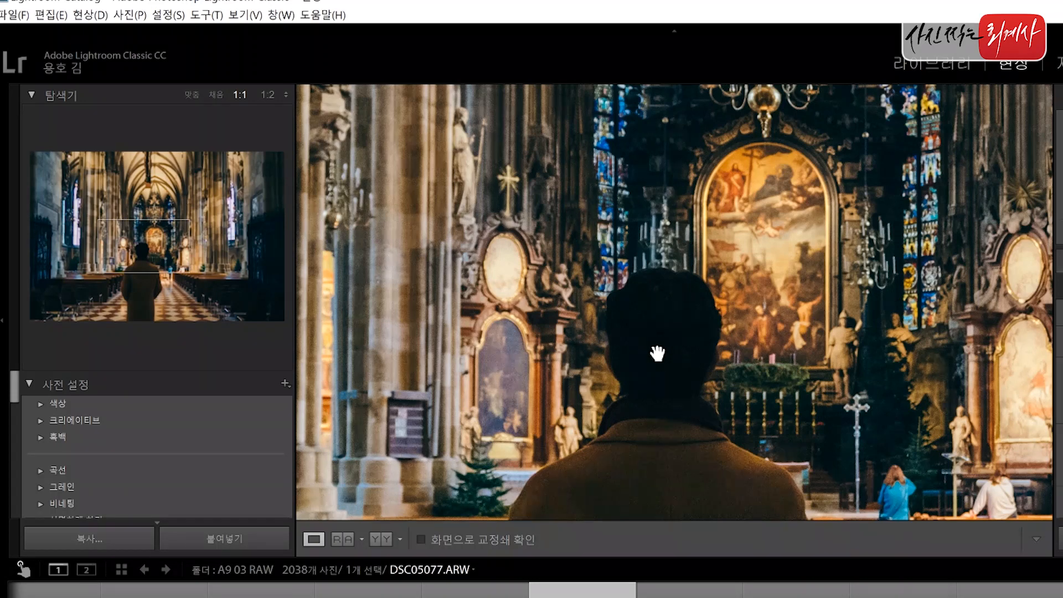
pyautogui.moveTo(652, 374); pyautogui.dragTo(658, 297)
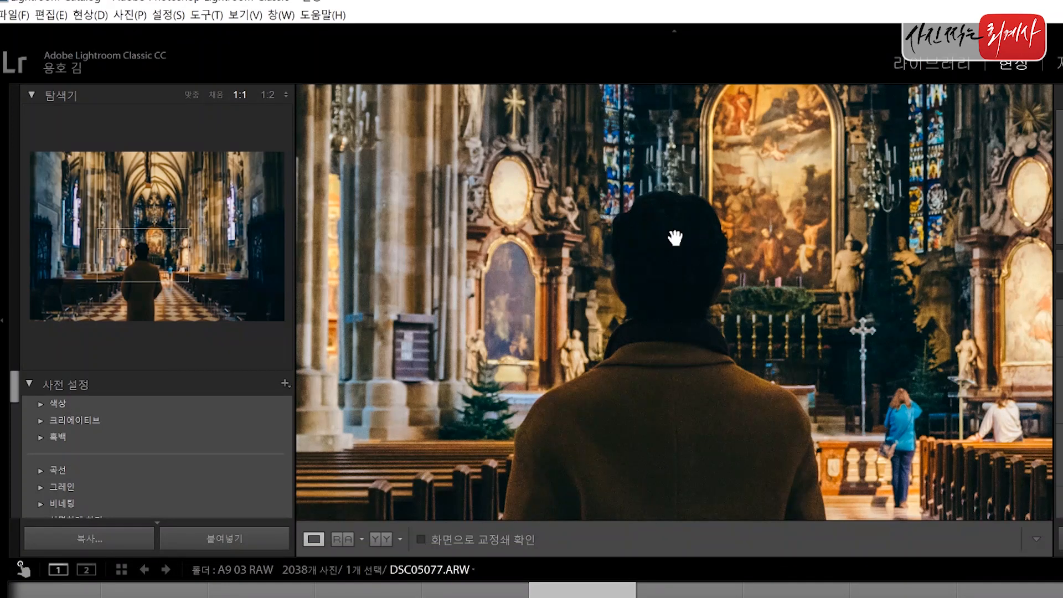
pyautogui.click(271, 97)
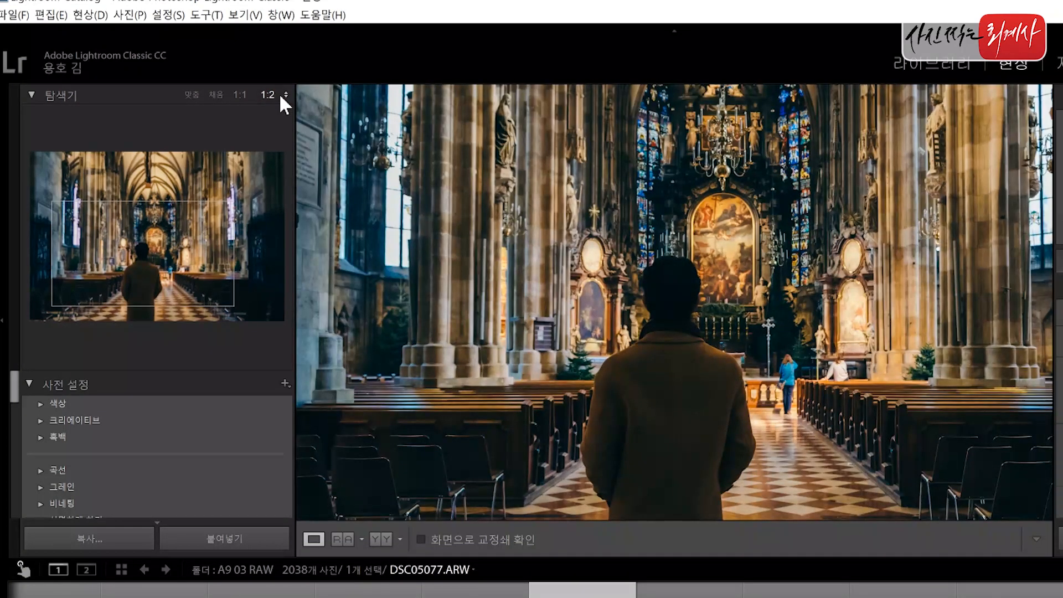
pyautogui.click(245, 97)
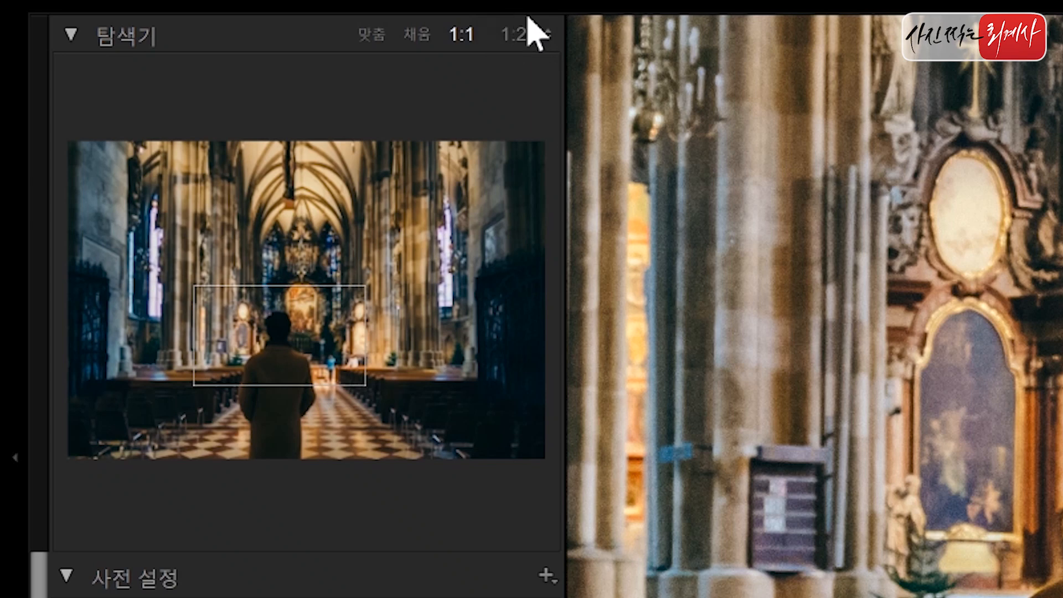
pyautogui.click(522, 32)
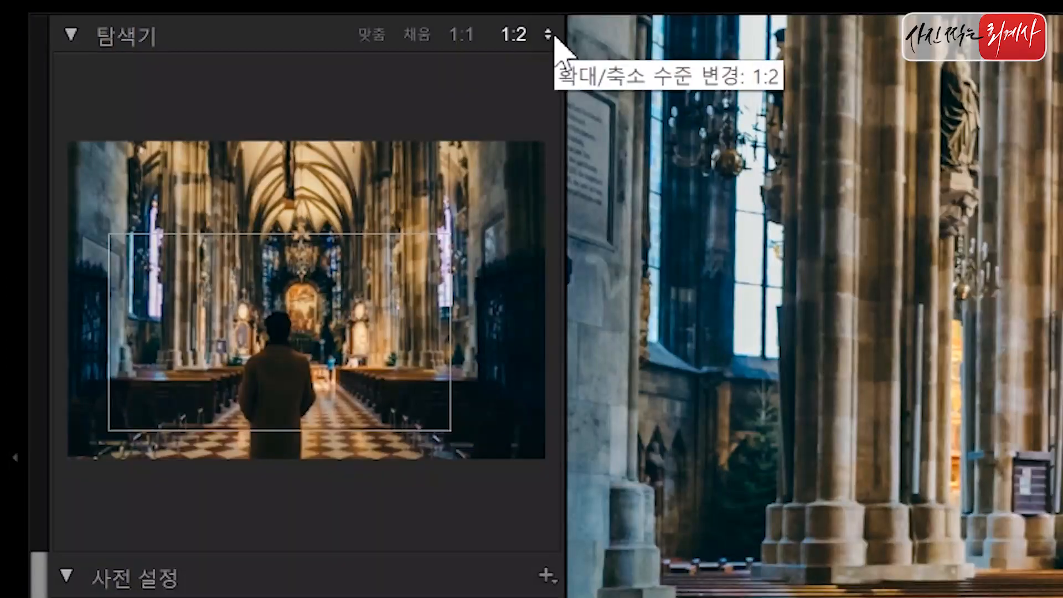
# Switch the custom zoom ratio to 2:1 to inspect the man up close, and set it back to 1:2.
pyautogui.click(548, 34)
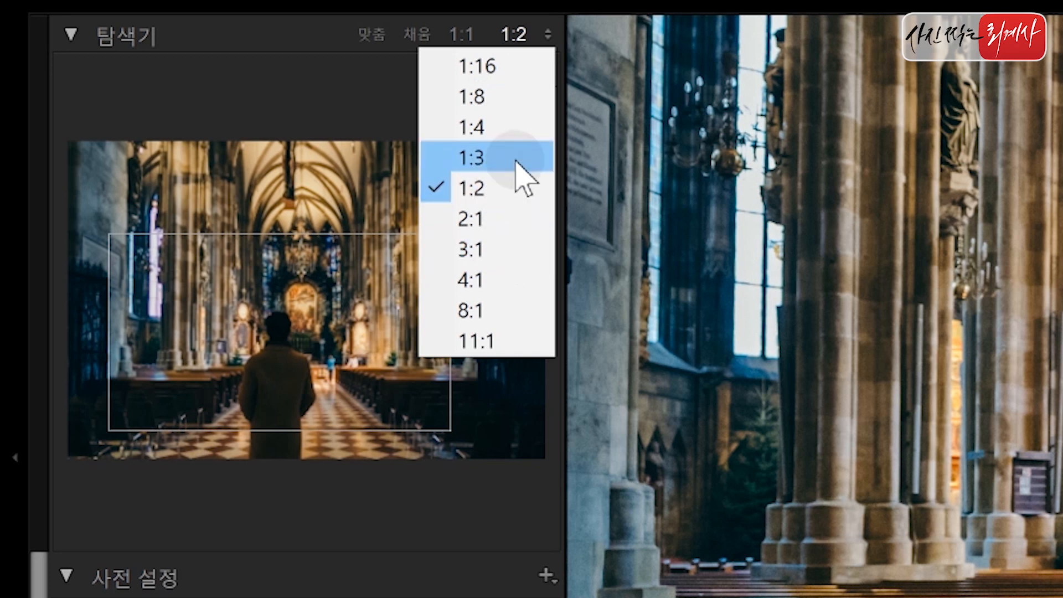
pyautogui.click(507, 217)
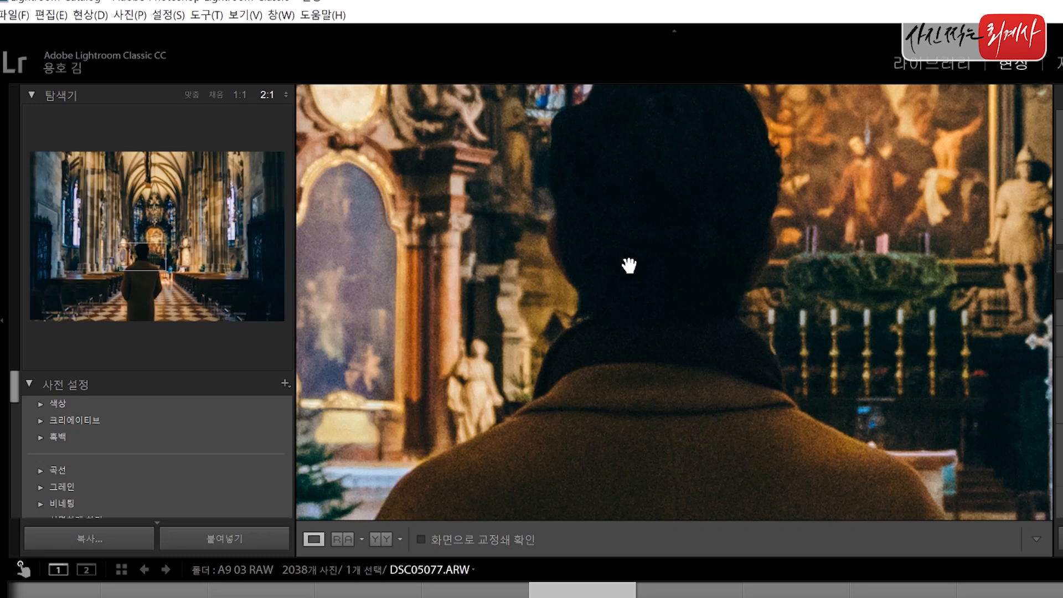
pyautogui.click(285, 94)
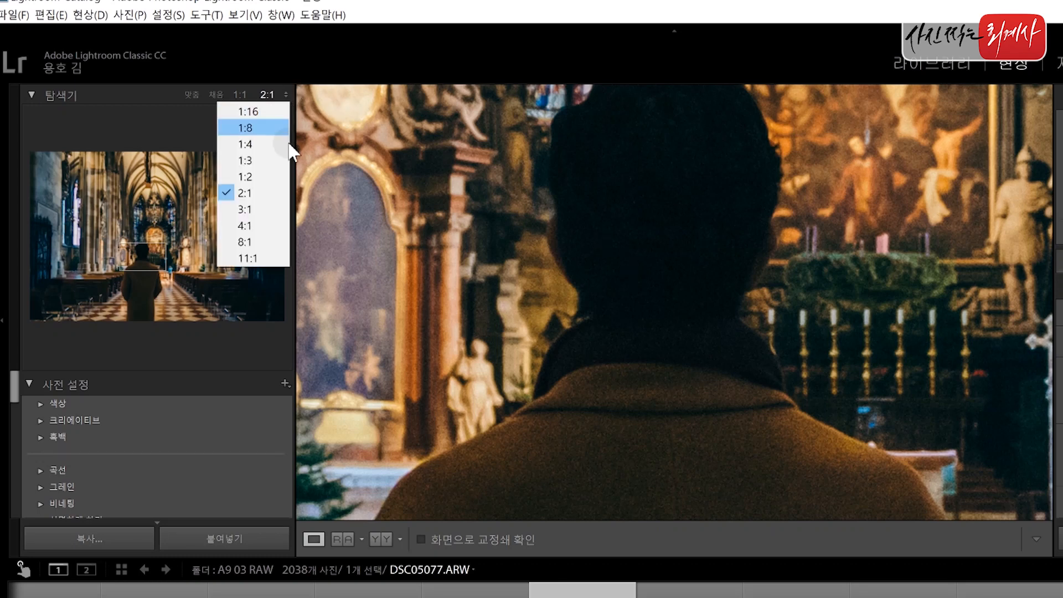
pyautogui.click(284, 176)
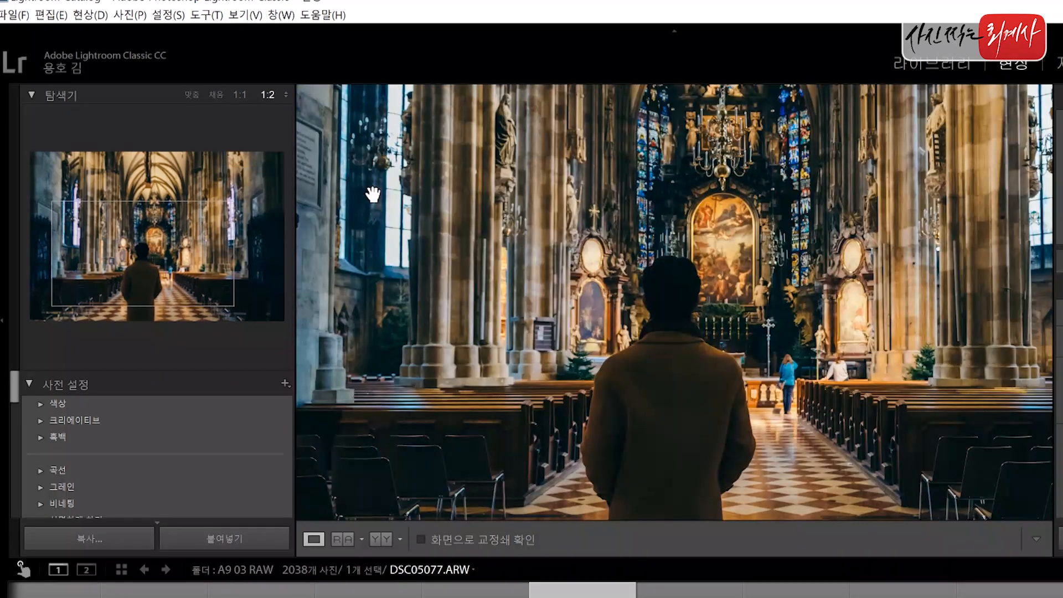
# Compare the 1:1 and 1:2 zoom levels once more and return the photo to the Fit view.
pyautogui.click(244, 98)
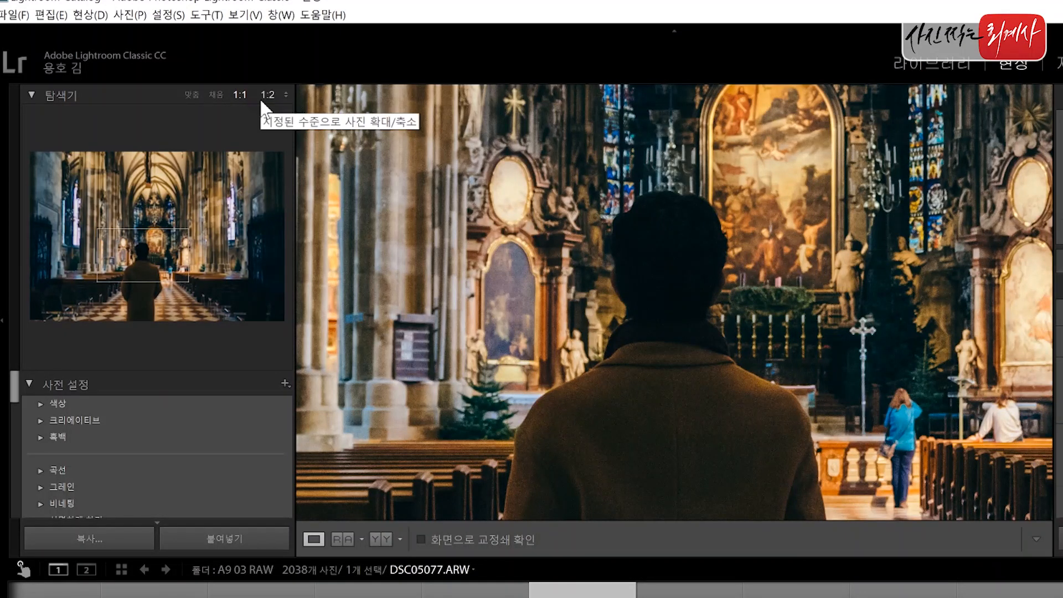
pyautogui.click(262, 100)
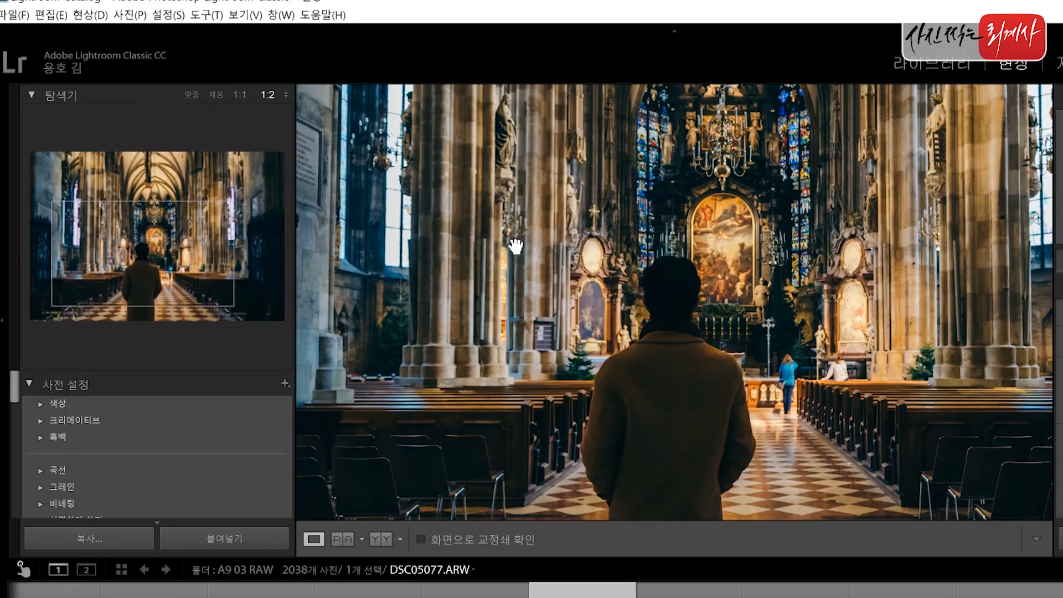
pyautogui.click(191, 94)
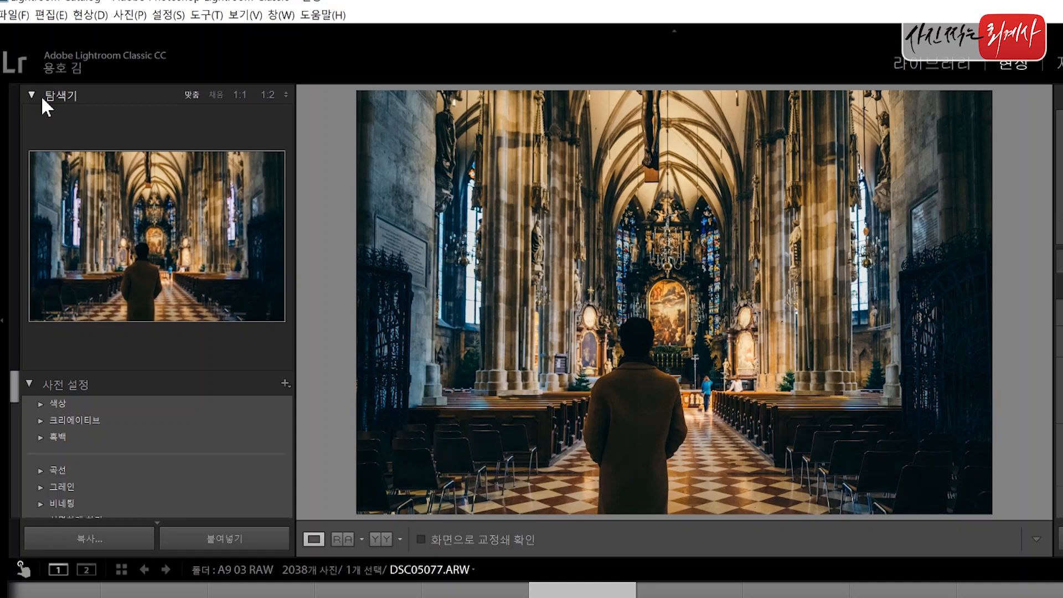
# Collapse the Navigator panel and look through the preset groups, from 색상 to the user presets.
pyautogui.click(67, 98)
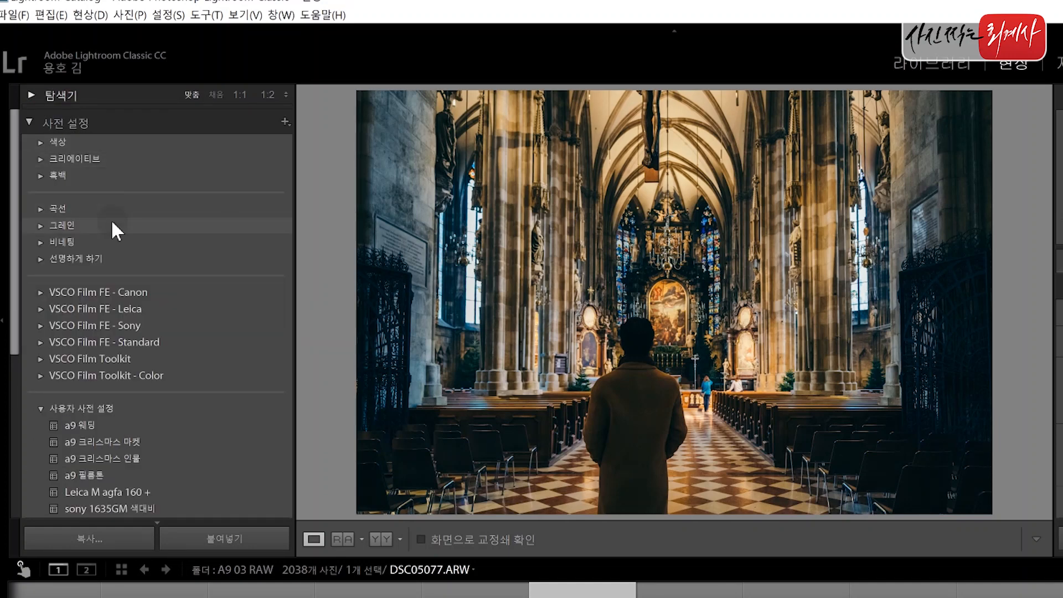
pyautogui.scroll(-4, 132, 232)
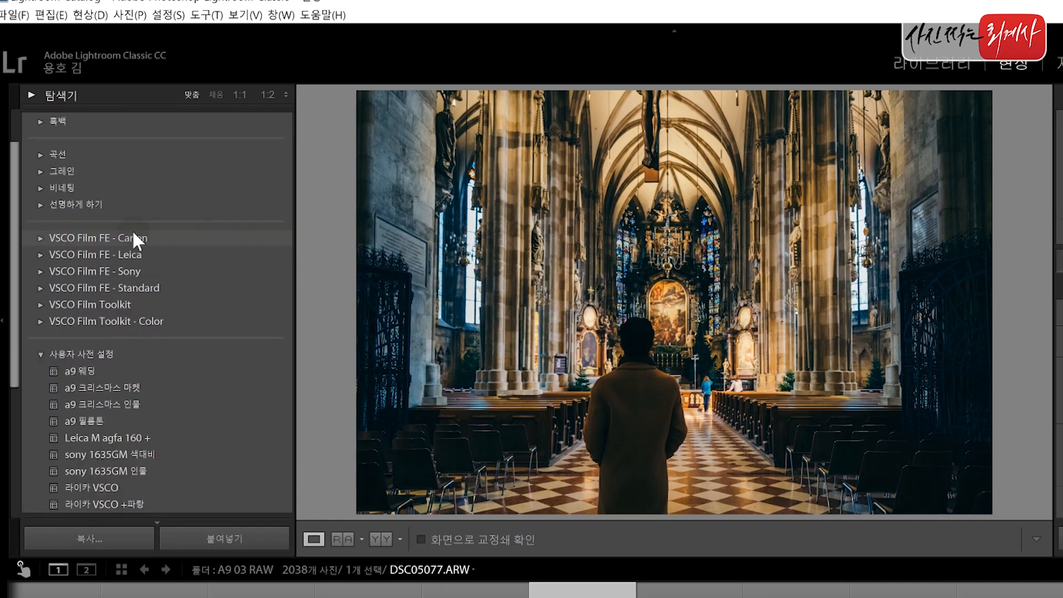
pyautogui.scroll(3, 136, 243)
pyautogui.scroll(1, 136, 244)
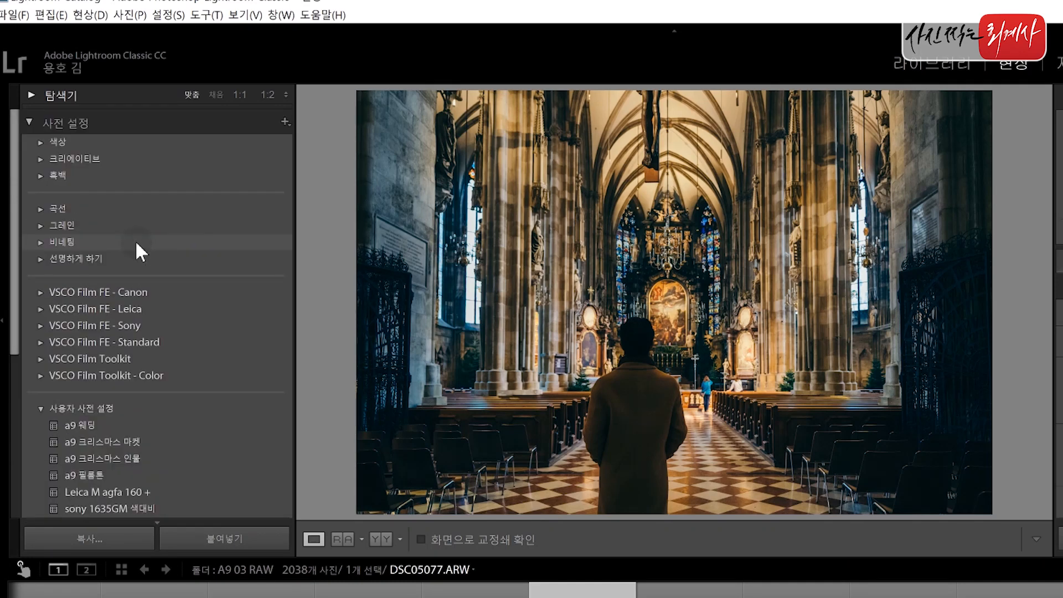
# Compare the church photo with its unedited version, then return to the edited view.
pyautogui.scroll(-3, 147, 273)
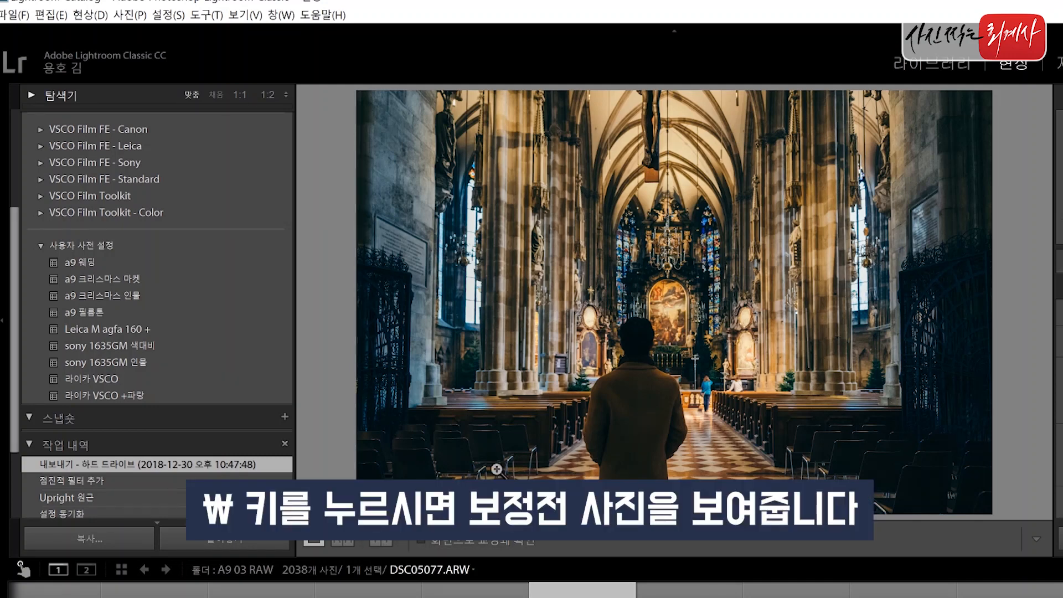
pyautogui.press('\\')
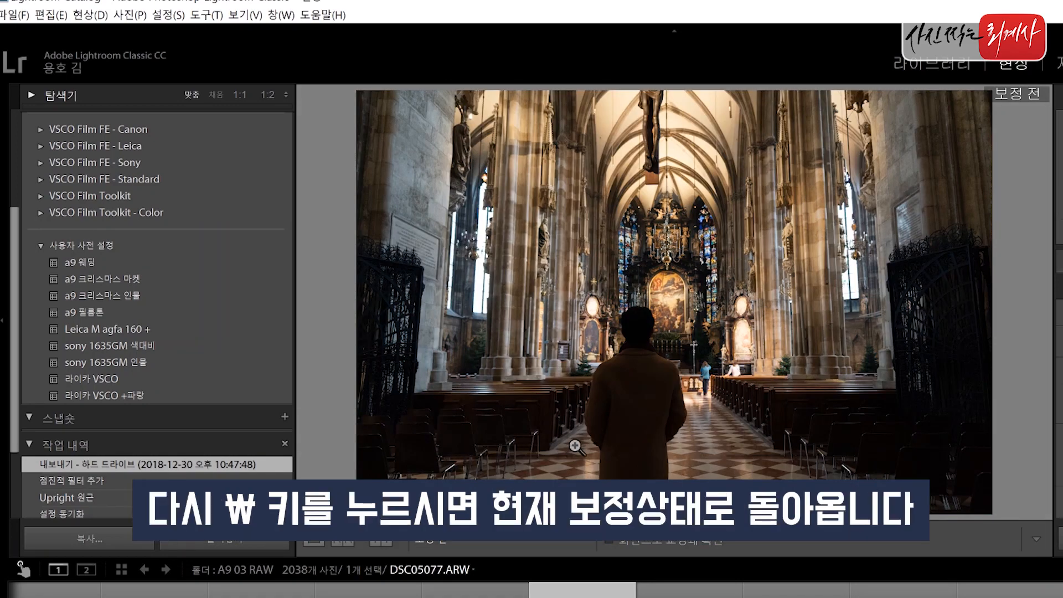
pyautogui.press('\\')
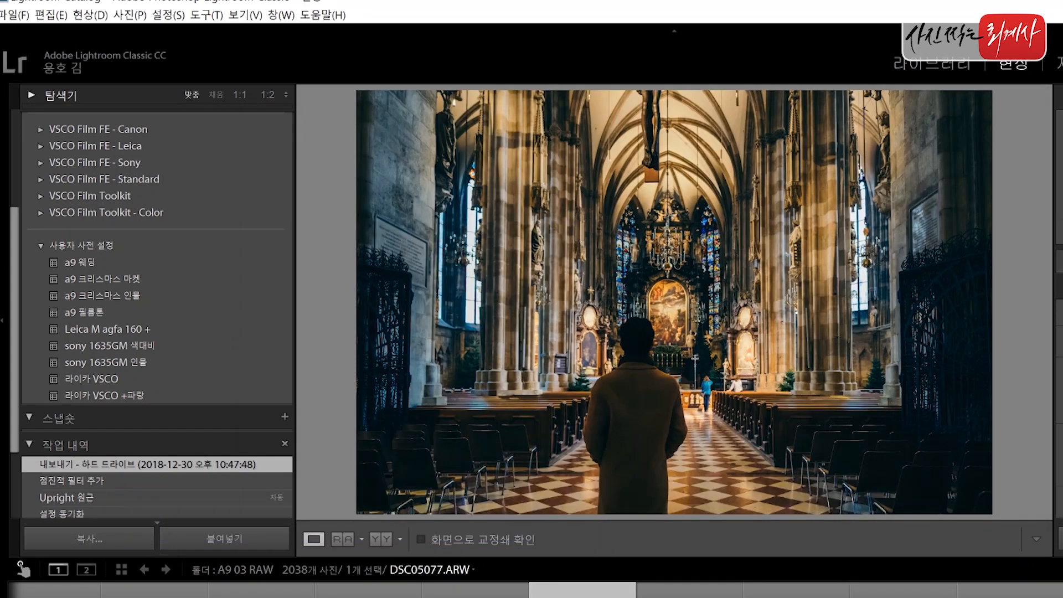
# Reset all develop settings of the church photo and look over the Basic panel sliders.
pyautogui.hotkey('ctrl', 'shift', 'r')
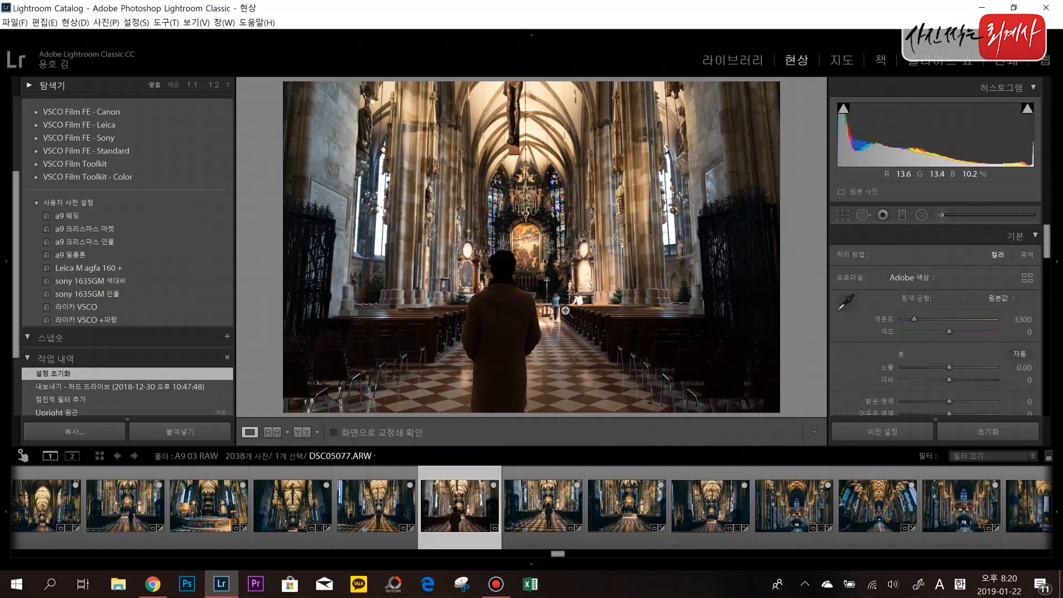
pyautogui.scroll(-3, 938, 350)
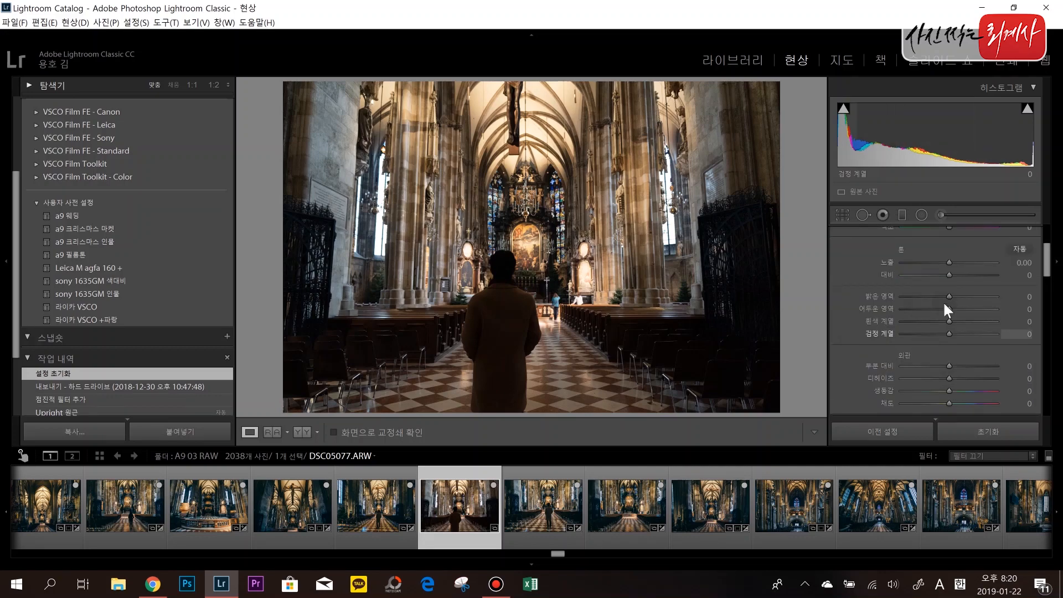
pyautogui.scroll(2, 941, 316)
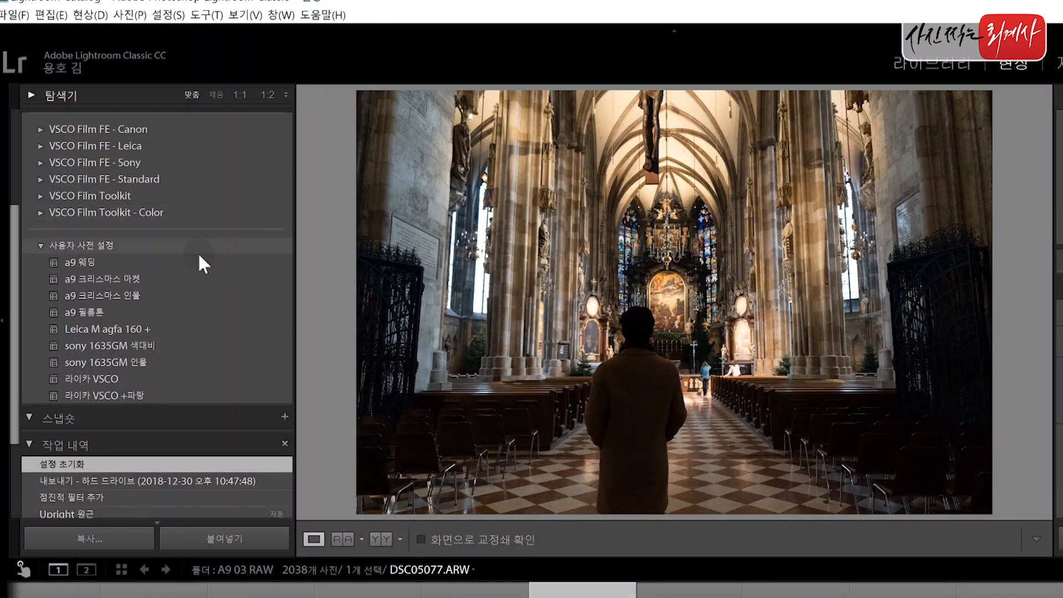
# Apply the user preset "a9 크리스마스 마켓" and compare it with the hard-drive export state in the History.
pyautogui.moveTo(188, 267)
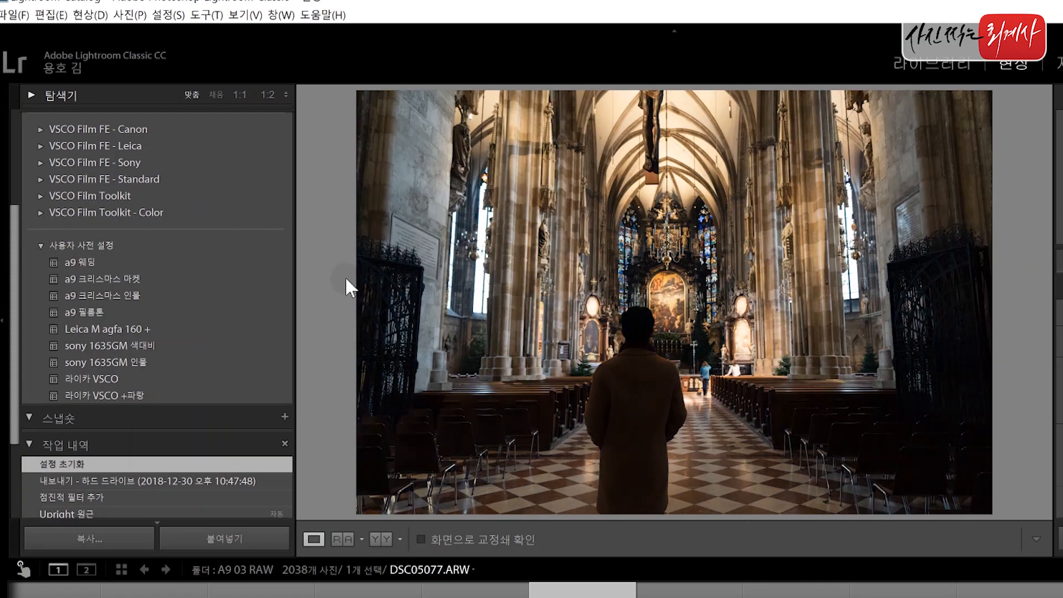
pyautogui.click(172, 279)
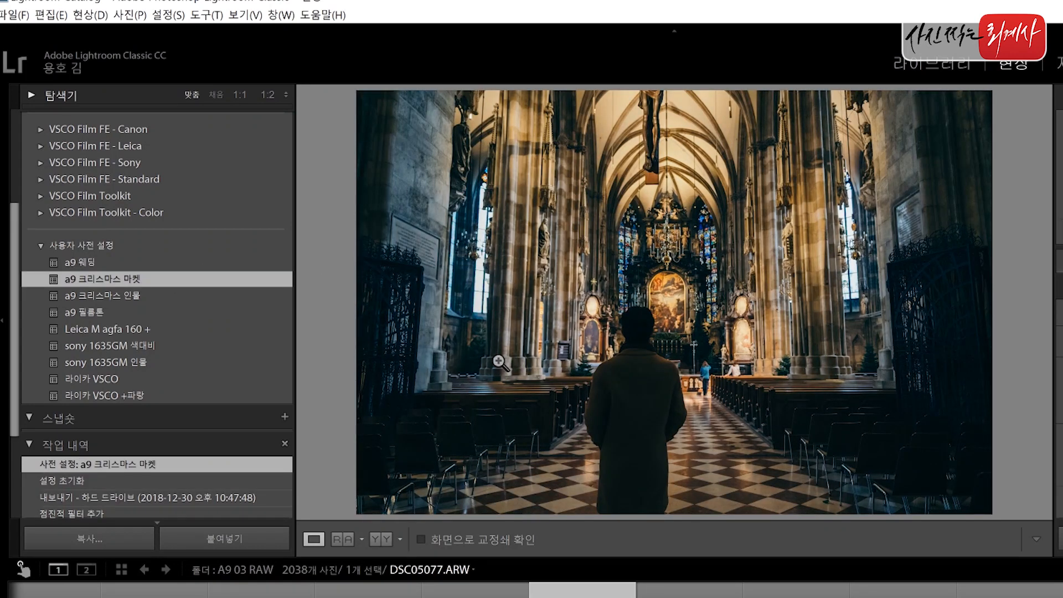
pyautogui.click(221, 497)
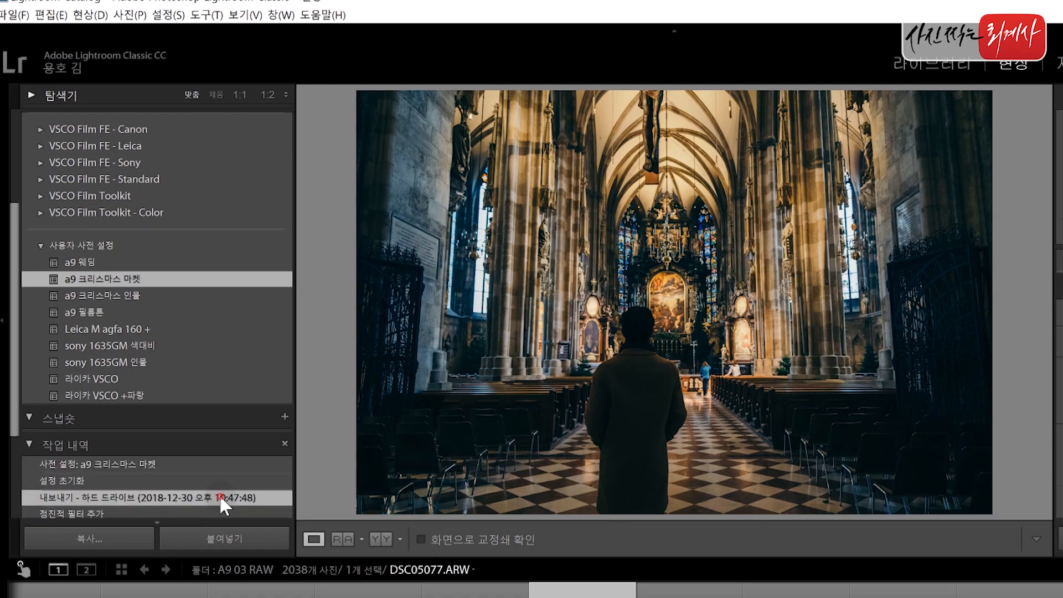
pyautogui.click(225, 465)
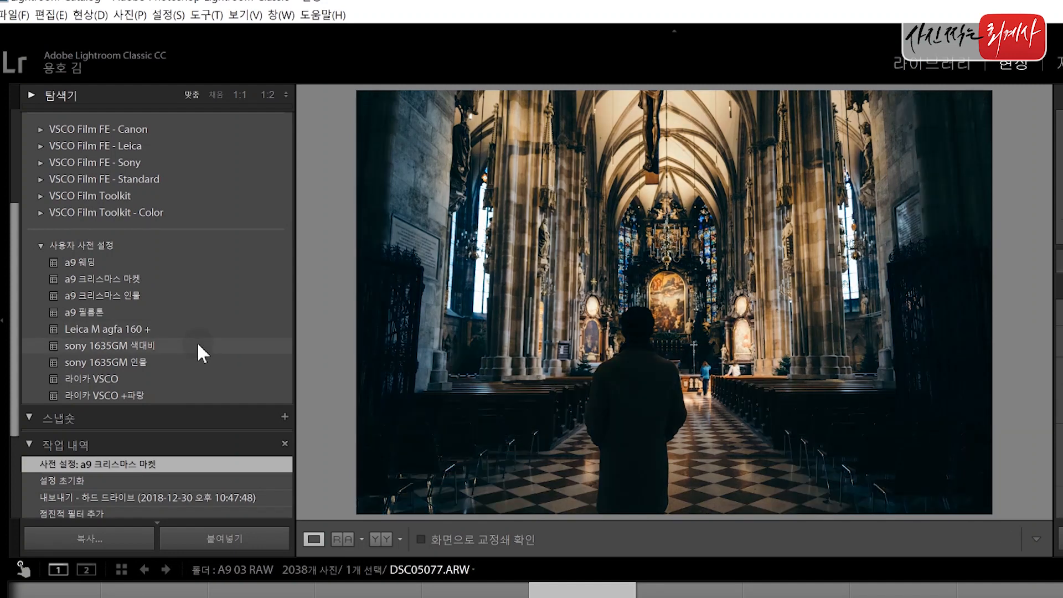
# Try the user presets sony 1635GM 색대비, Leica M agfa 160 +, a9 필름톤, a9 크리스마스 인물, a9 크리스마스 마켓 and a9 웨딩 in turn.
pyautogui.click(198, 349)
pyautogui.click(203, 328)
pyautogui.click(209, 313)
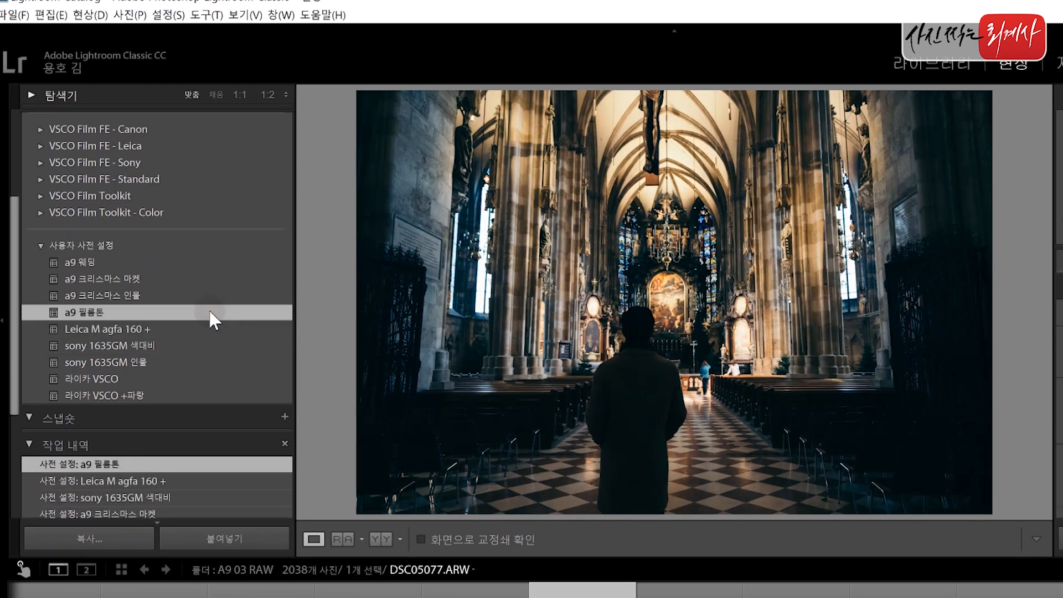
pyautogui.click(213, 294)
pyautogui.click(219, 277)
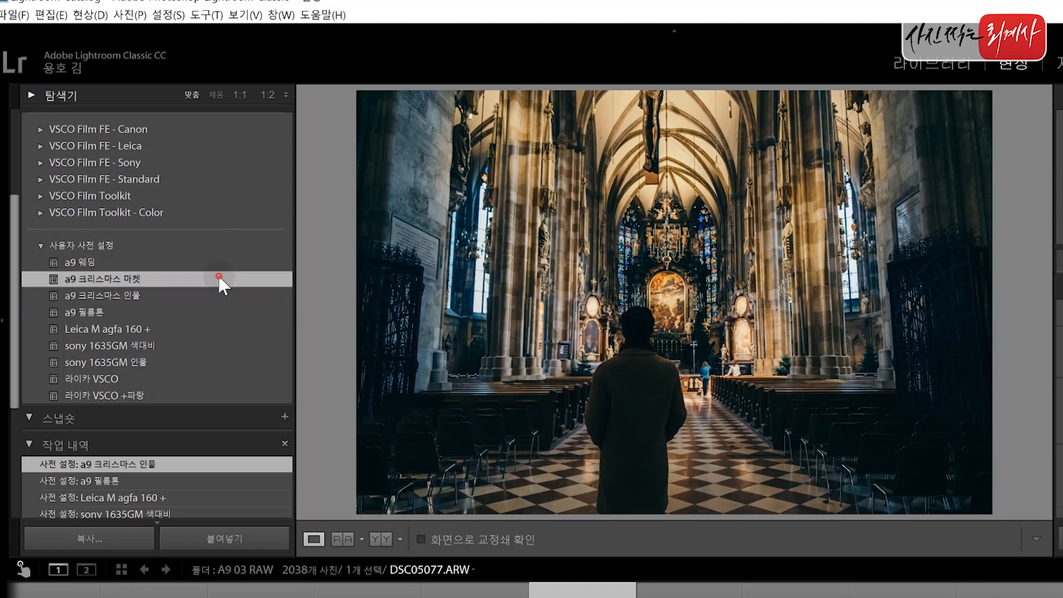
pyautogui.click(235, 263)
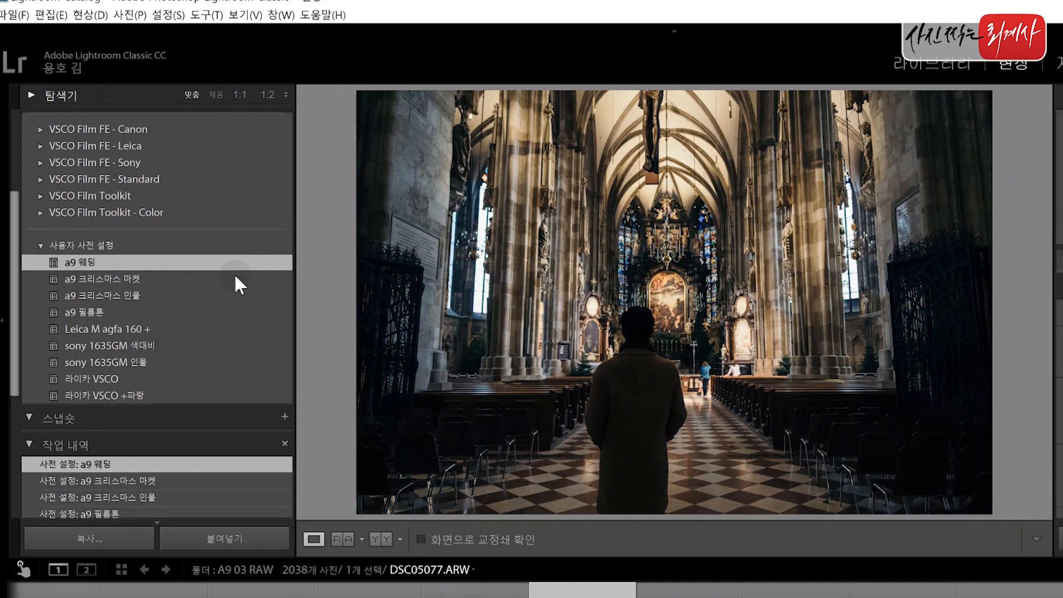
# Look through the VSCO and user preset groups, and collapse the Snapshots panel above the full History list.
pyautogui.scroll(3, 221, 335)
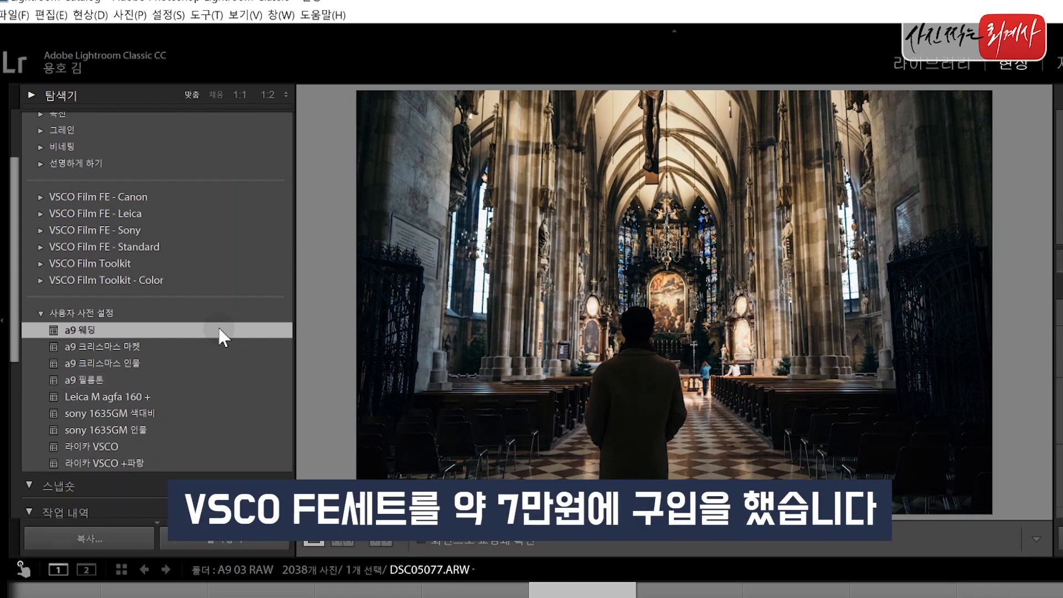
pyautogui.scroll(3, 221, 332)
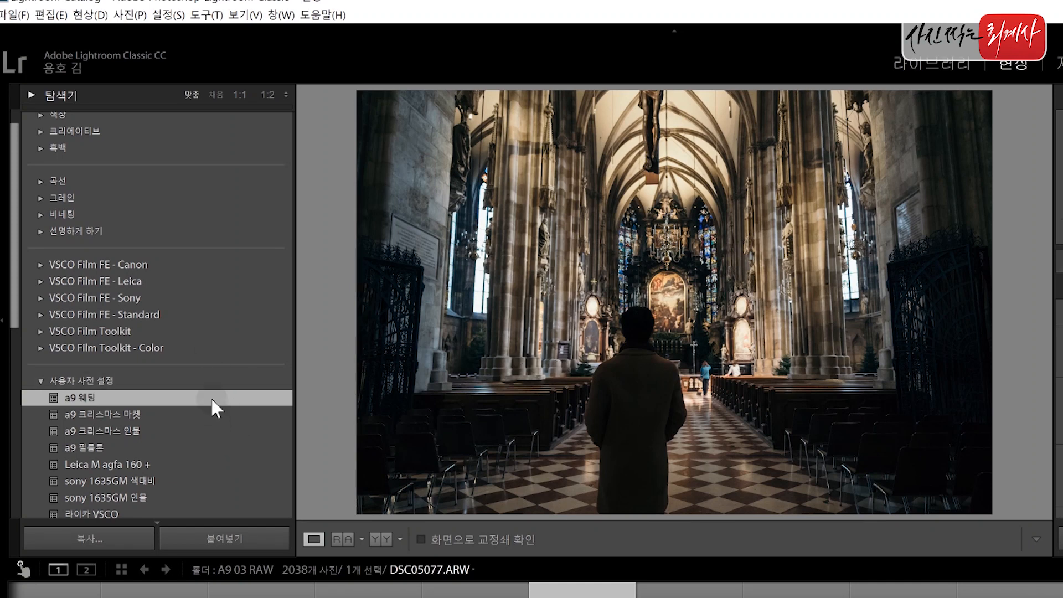
pyautogui.scroll(-5, 210, 397)
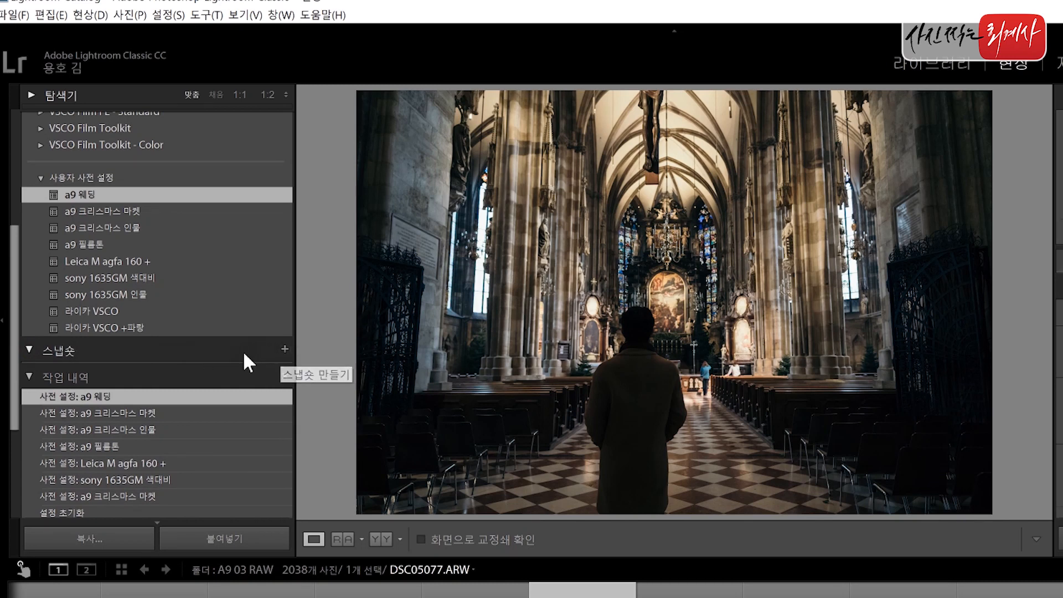
pyautogui.click(29, 349)
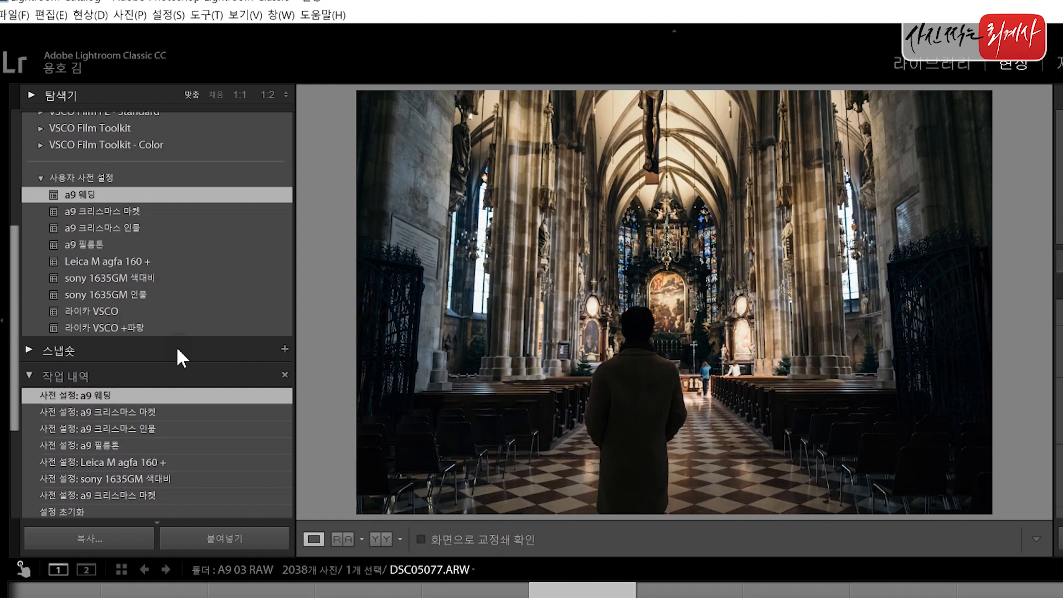
pyautogui.scroll(-3, 177, 349)
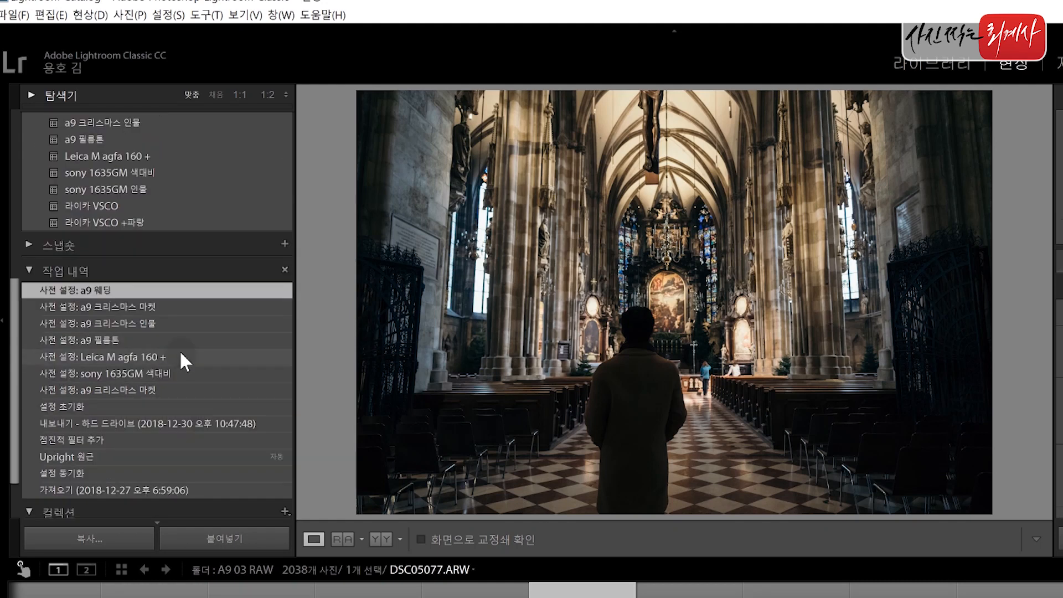
# Compare earlier History states, from the hard-drive export and the reset up through the applied preset entries.
pyautogui.click(173, 423)
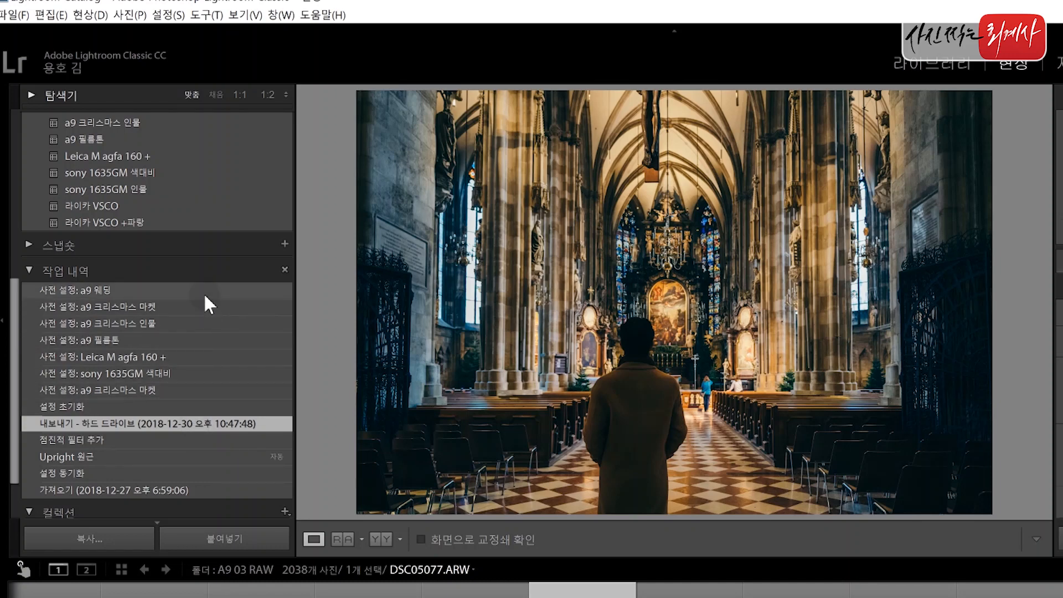
pyautogui.click(199, 407)
pyautogui.click(201, 391)
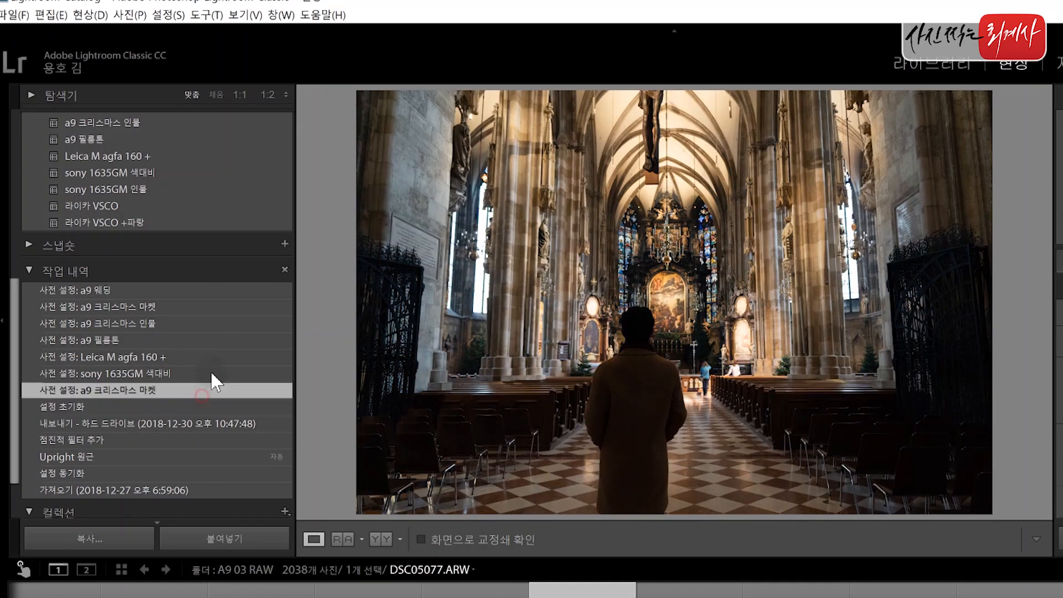
pyautogui.click(214, 357)
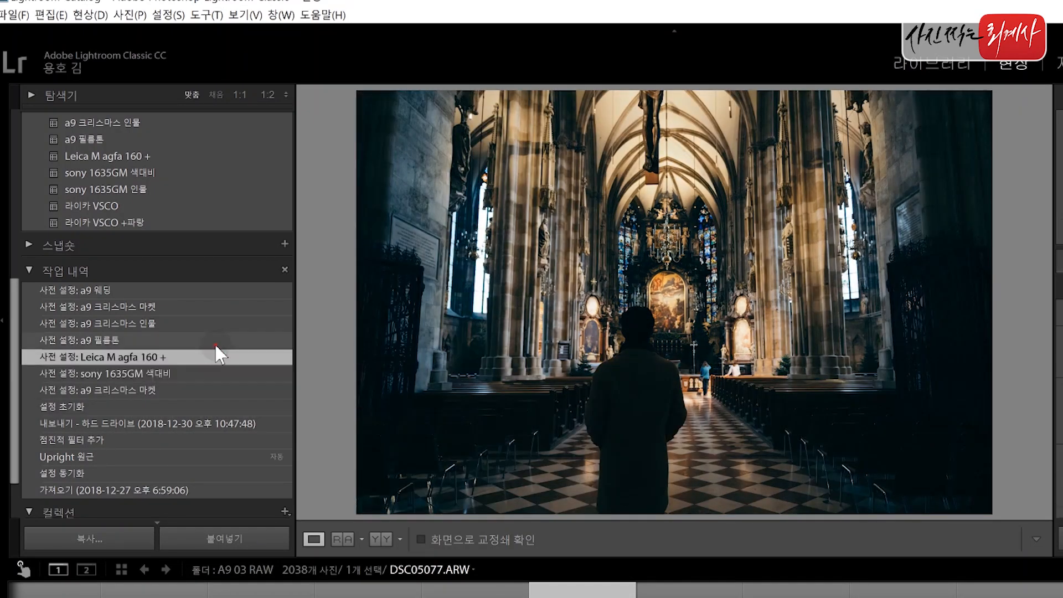
pyautogui.click(216, 340)
pyautogui.click(217, 323)
pyautogui.click(217, 308)
# Compare the export, import, settings sync and Upright states in the History, ending on the hard-drive export state.
pyautogui.click(217, 425)
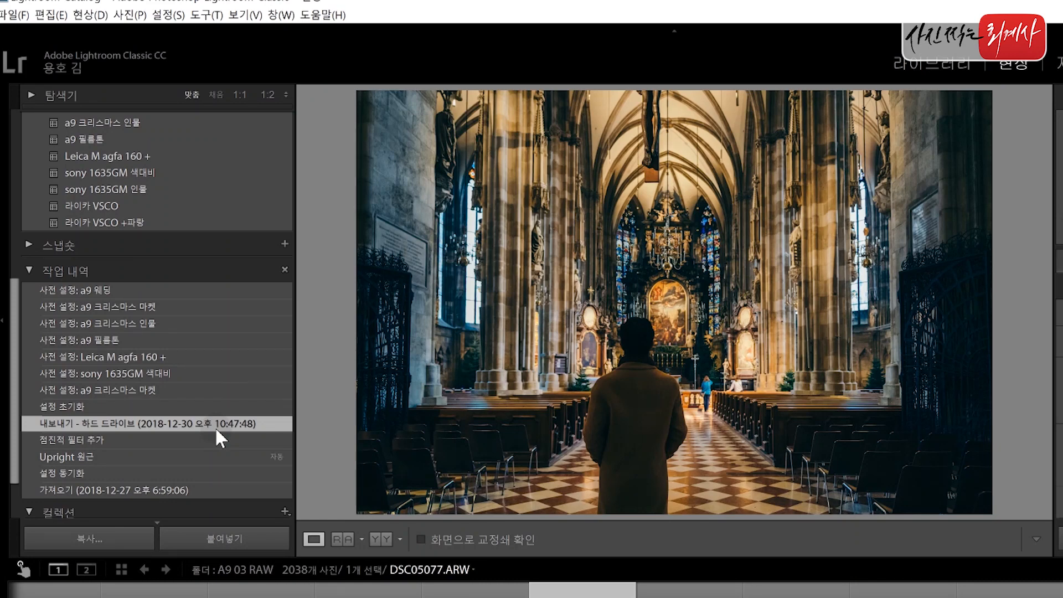
pyautogui.click(193, 492)
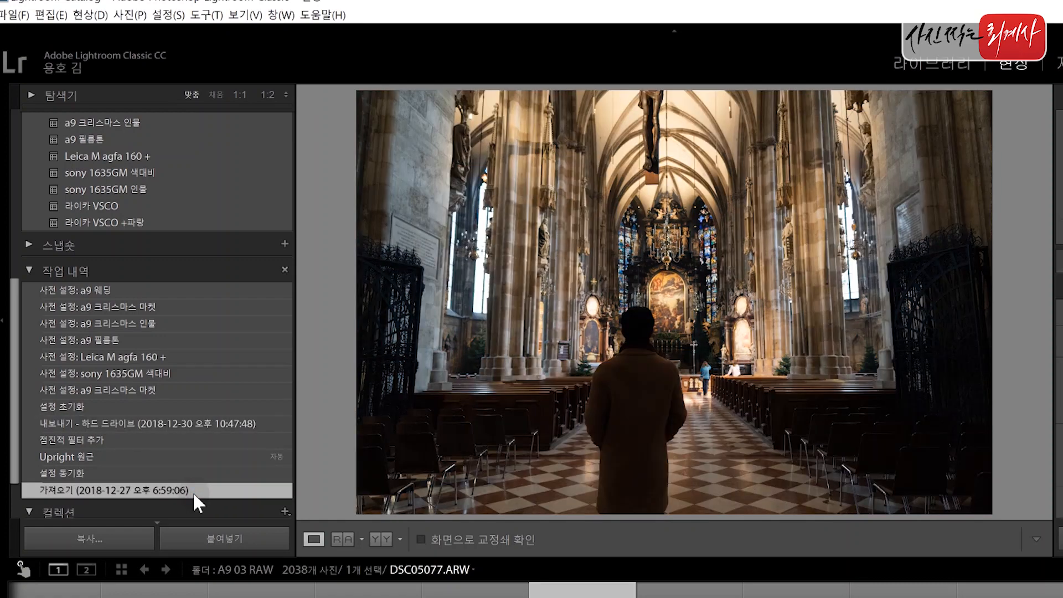
pyautogui.click(171, 474)
pyautogui.click(169, 457)
pyautogui.click(164, 424)
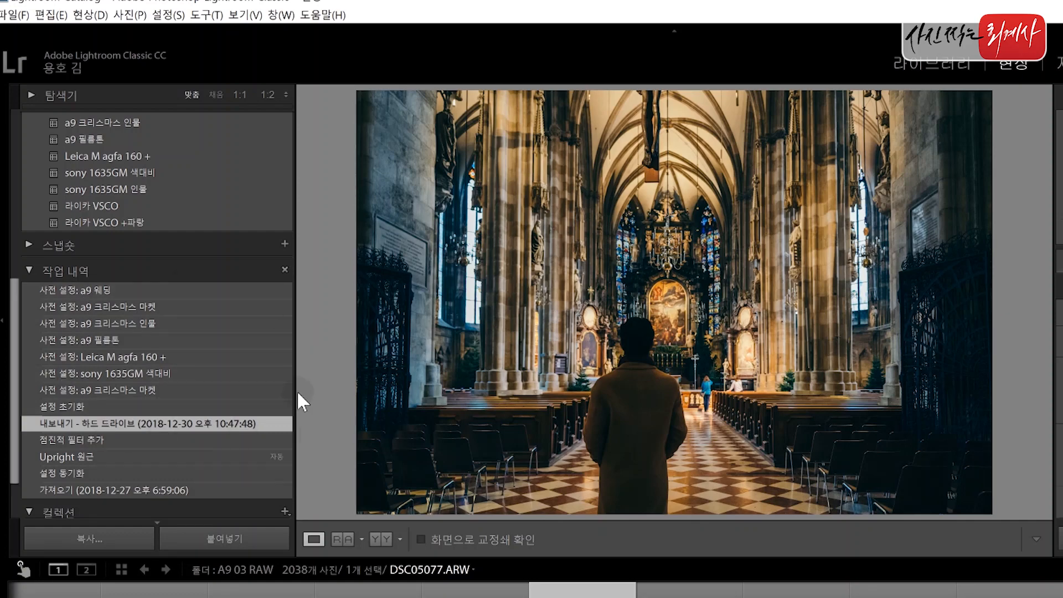
# Go back to the a9 웨딩 preset state in the History and set the exposure to +1.00.
pyautogui.click(192, 294)
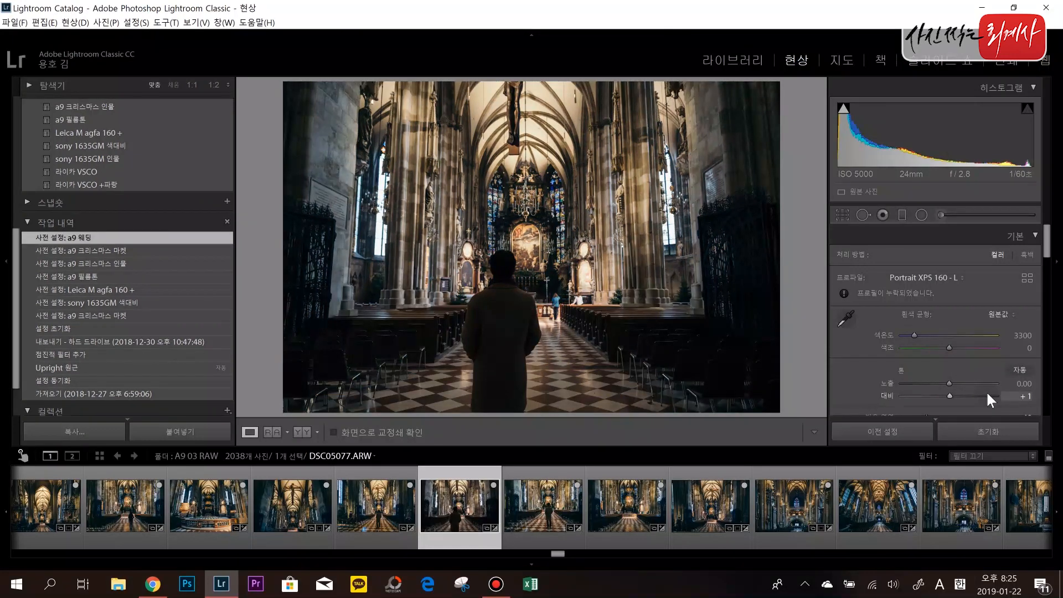
pyautogui.click(958, 382)
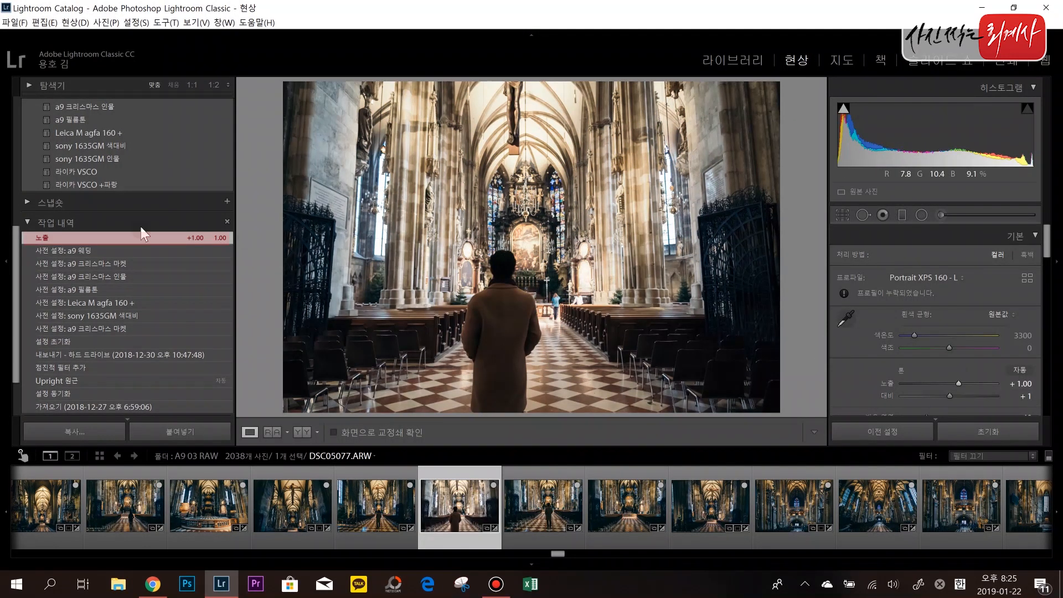
pyautogui.click(107, 240)
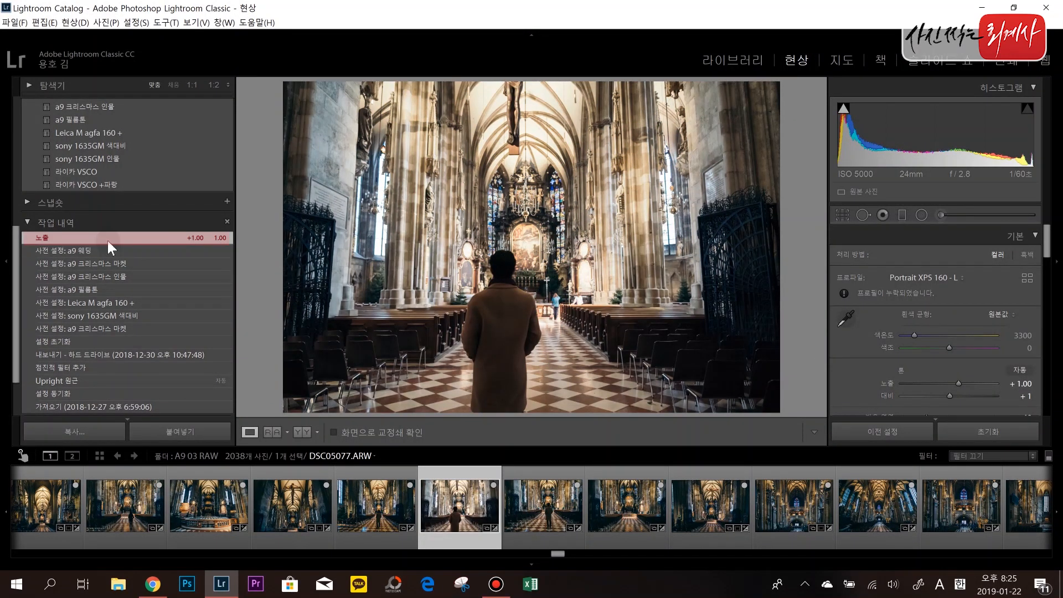
# Restore the hard-drive export state in the History, set the exposure to +1.12, and undo that exposure change.
pyautogui.click(114, 355)
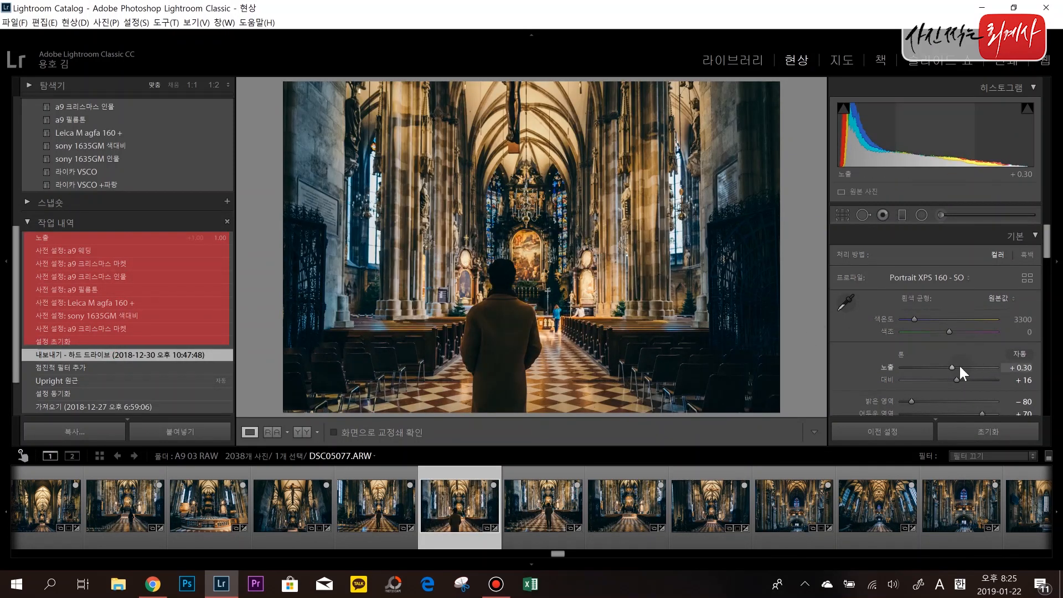
pyautogui.click(960, 367)
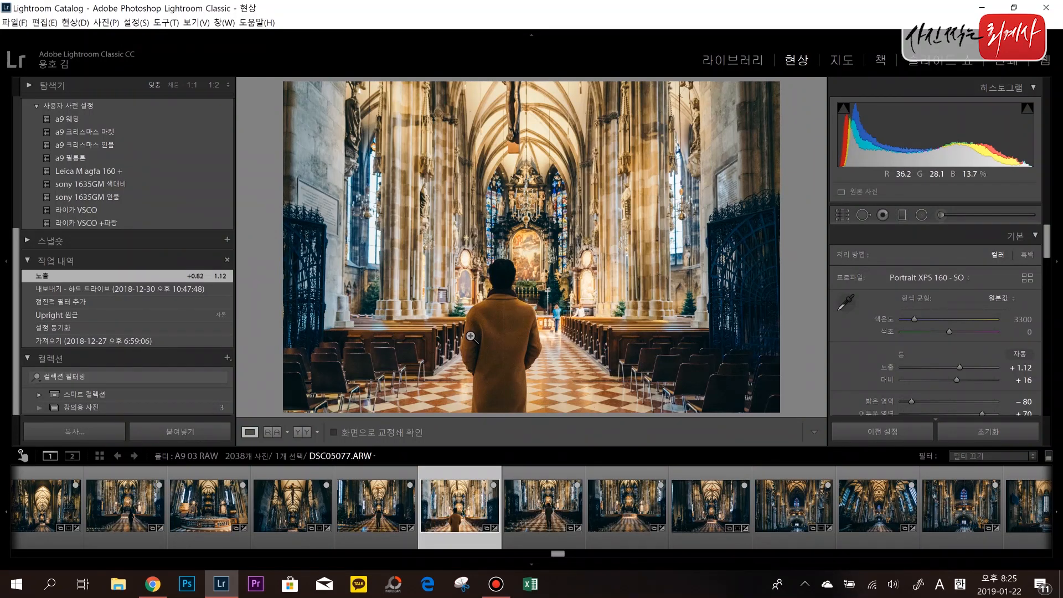
pyautogui.hotkey('ctrl', 'z')
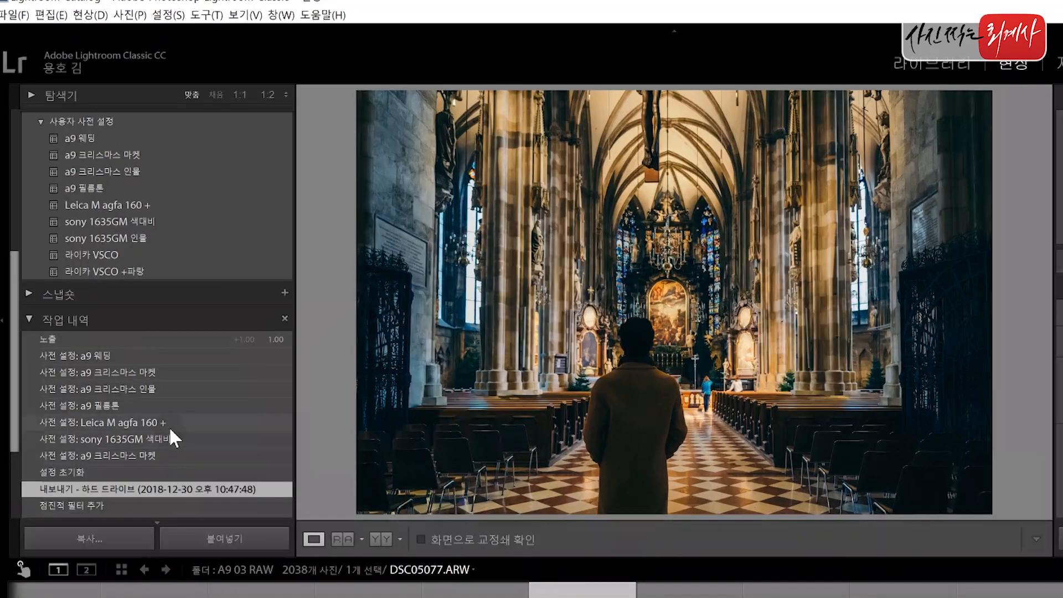
# Copy all of DSC05077.ARW's develop settings except Transform, Spot Removal and Crop.
pyautogui.scroll(-3, 139, 351)
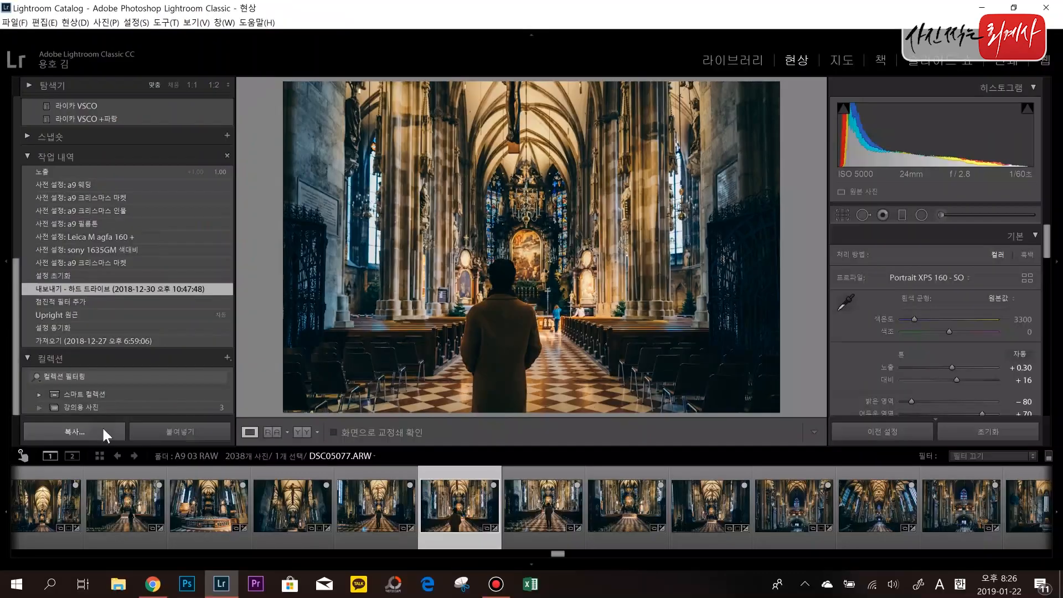
pyautogui.click(127, 536)
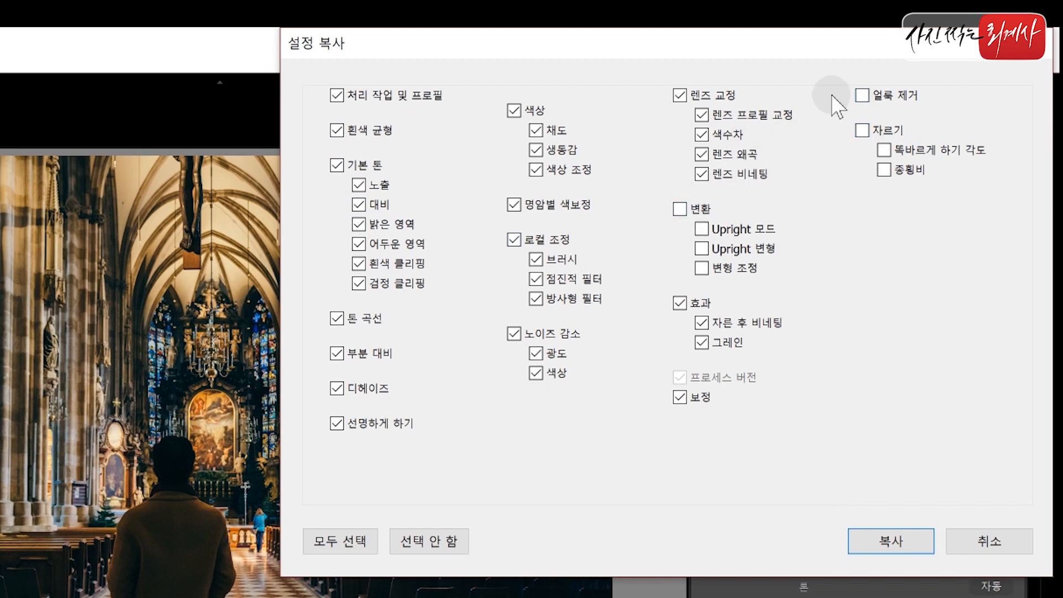
pyautogui.click(353, 546)
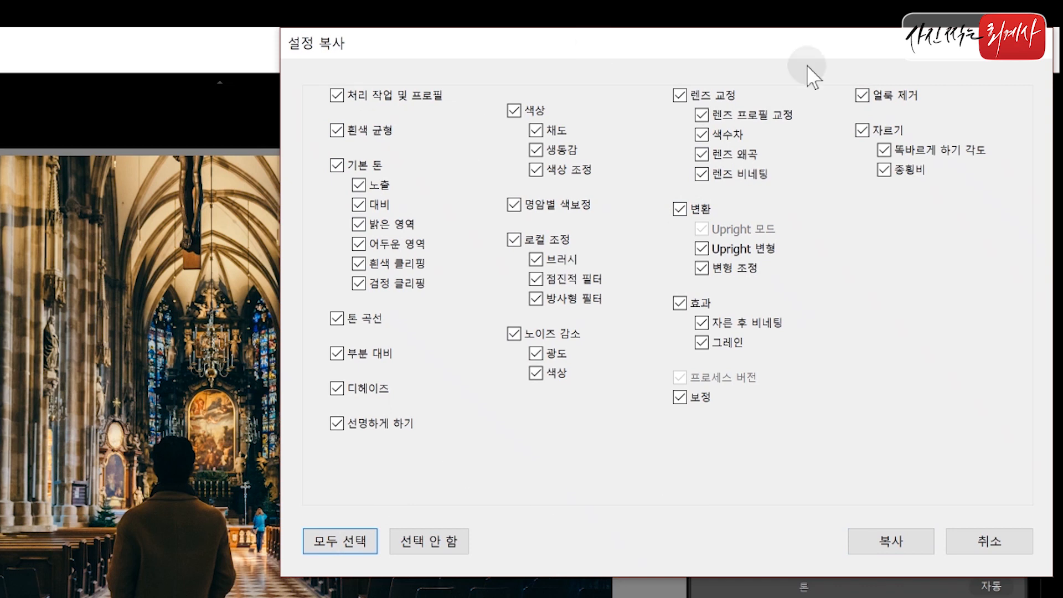
pyautogui.click(680, 209)
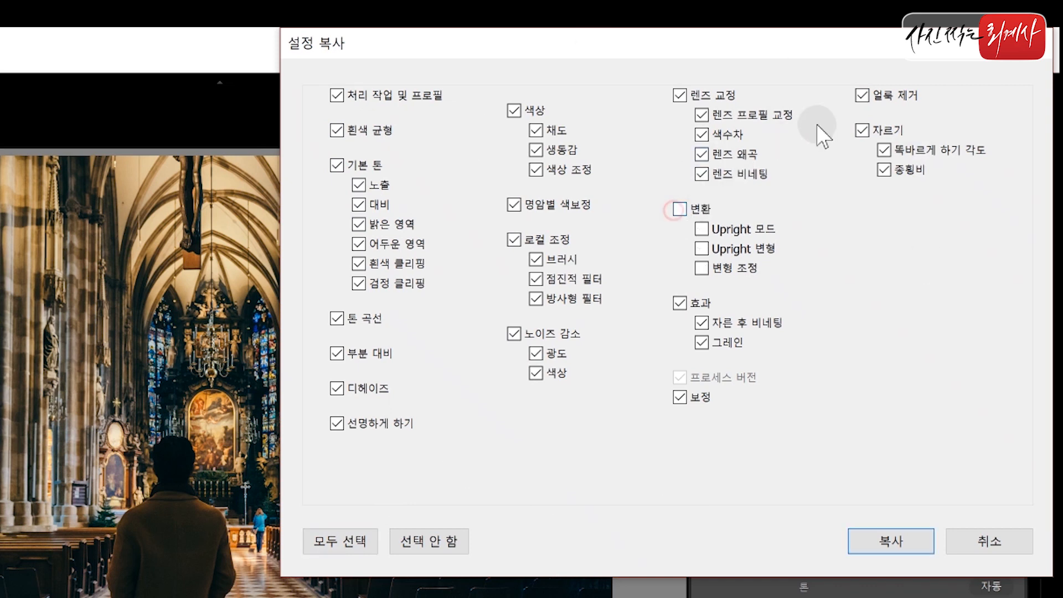
pyautogui.click(862, 97)
pyautogui.click(861, 132)
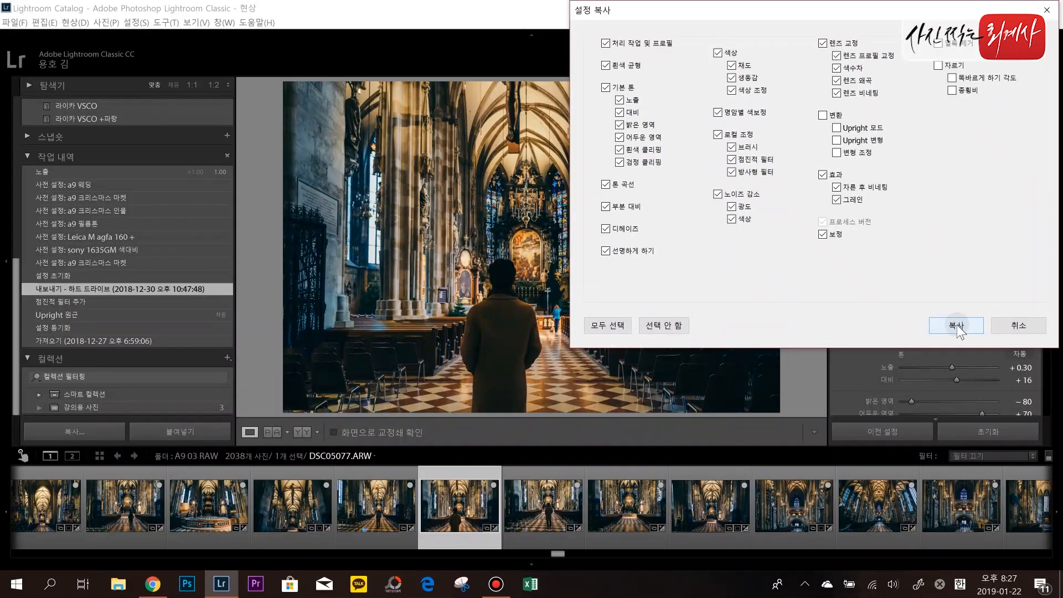
pyautogui.click(957, 327)
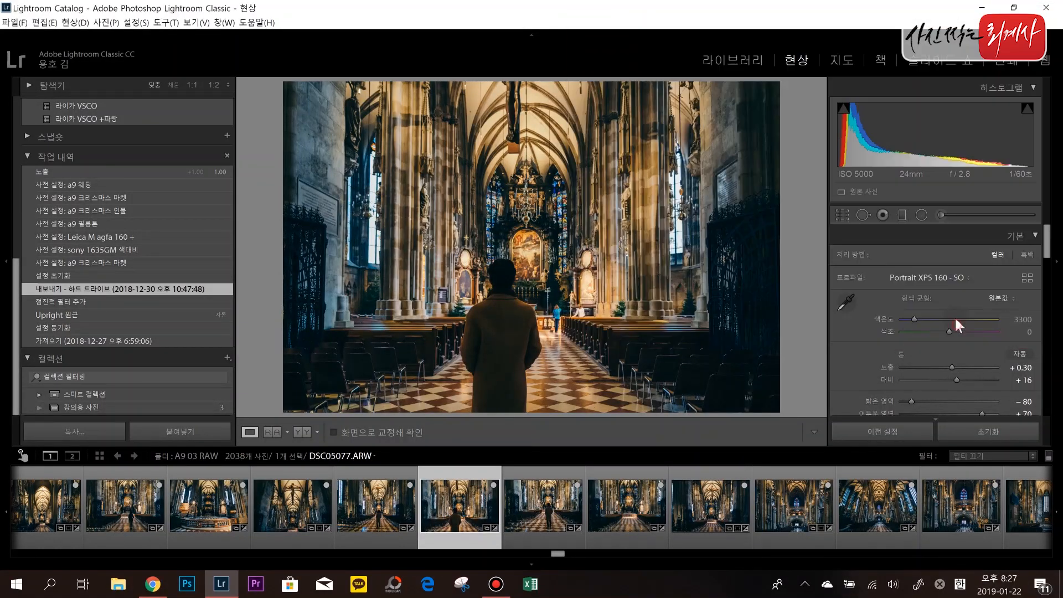
# Reset DSC05082.ARW, check the source photo DSC05077.ARW, and paste the copied develop settings onto DSC05082.ARW.
pyautogui.click(626, 517)
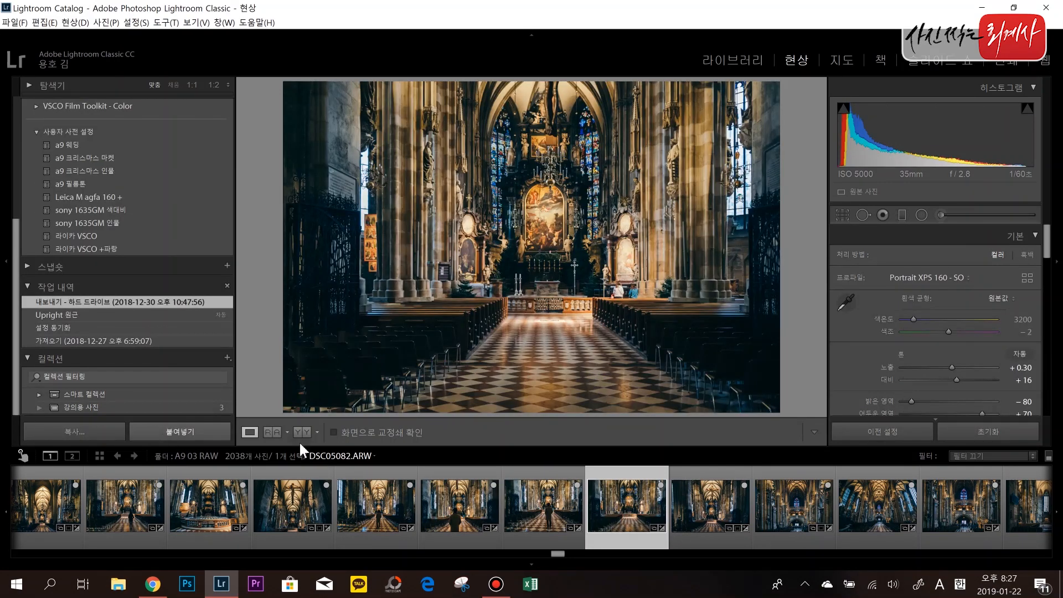
pyautogui.click(991, 433)
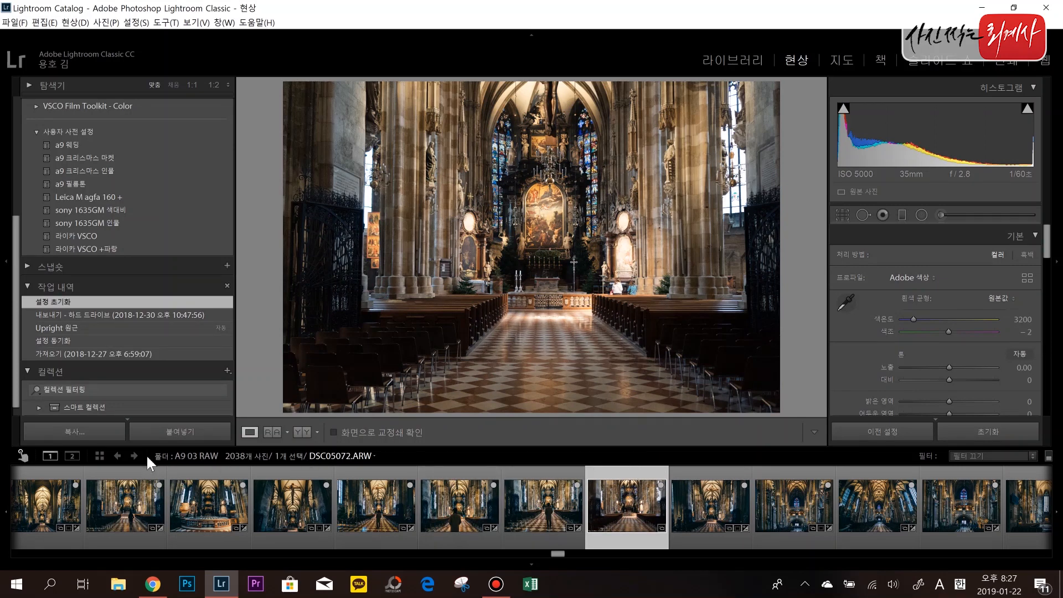
pyautogui.click(440, 516)
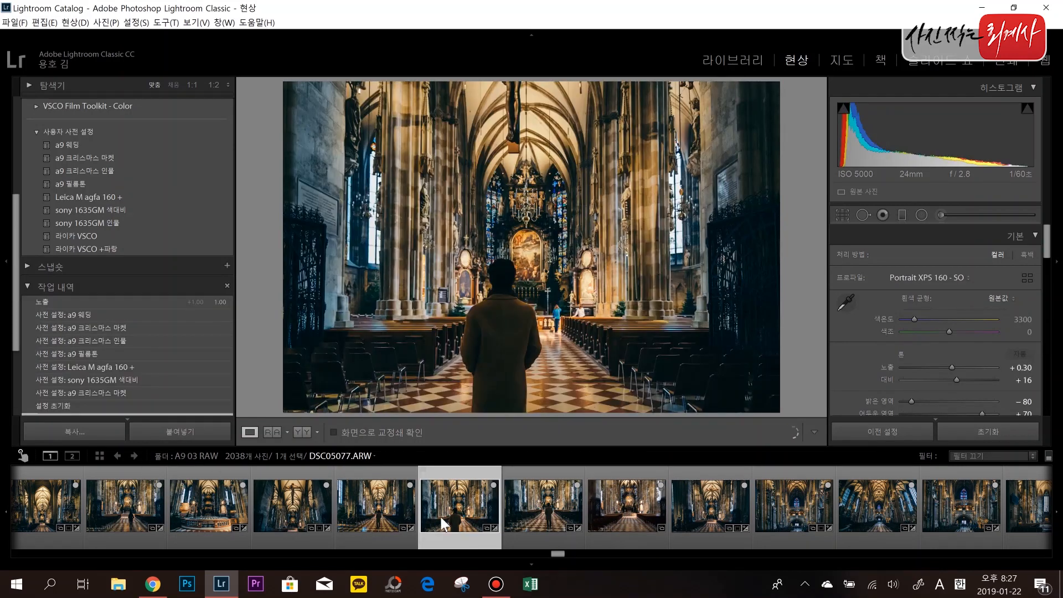
pyautogui.click(621, 522)
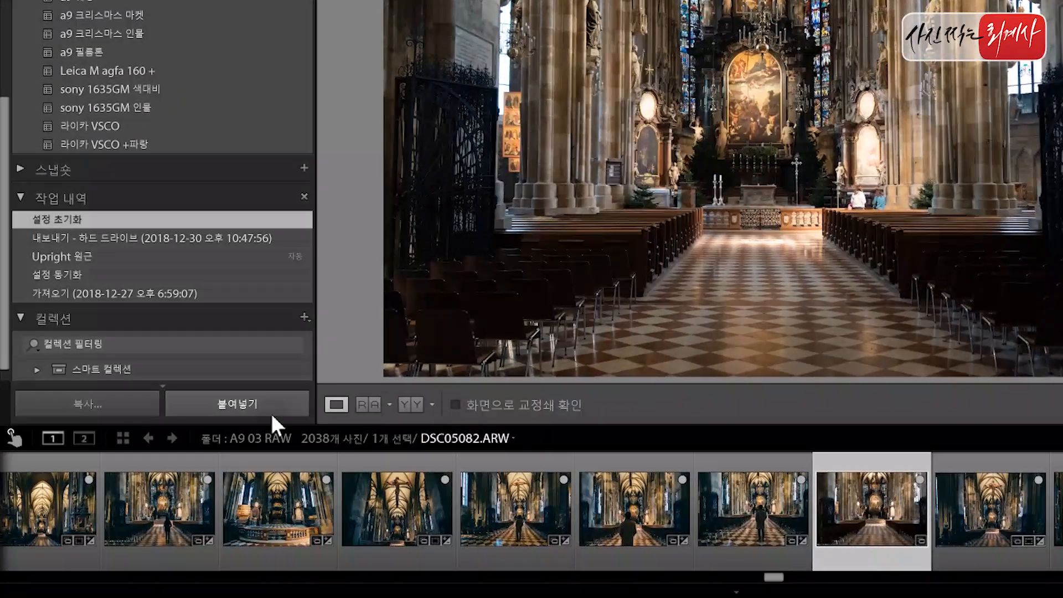
pyautogui.click(227, 428)
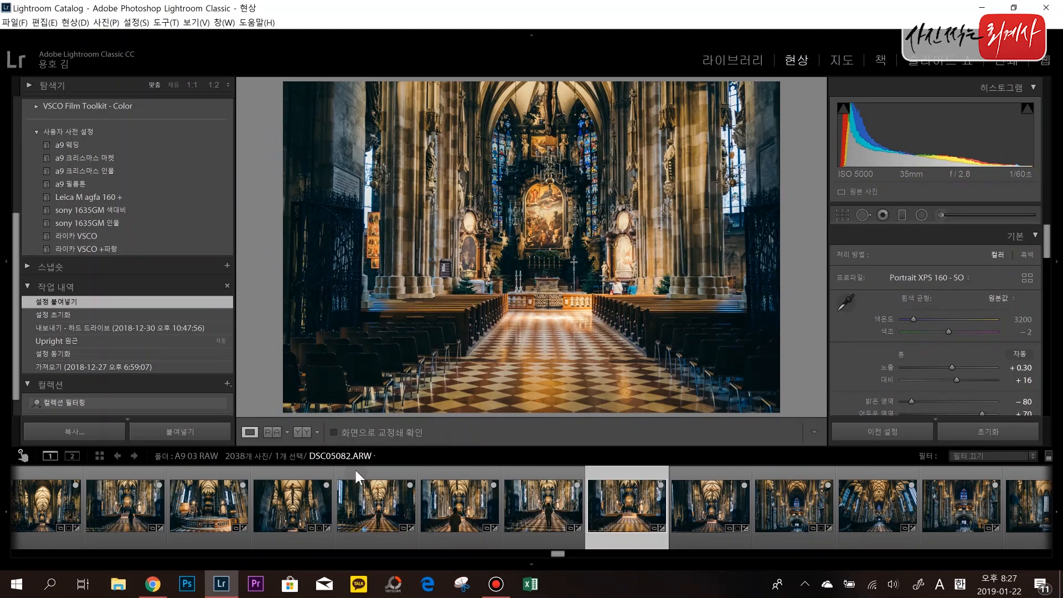
# Return to DSC05077.ARW and look through its tool strip and basic tone adjustments.
pyautogui.click(476, 513)
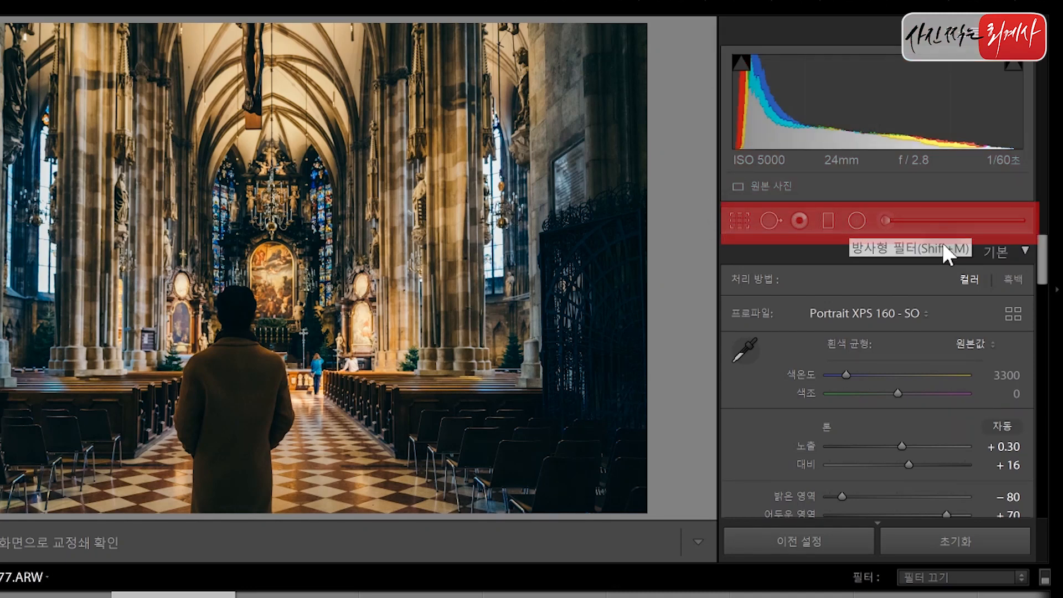
pyautogui.moveTo(1039, 266); pyautogui.dragTo(1037, 300)
pyautogui.moveTo(1040, 326); pyautogui.dragTo(1040, 283)
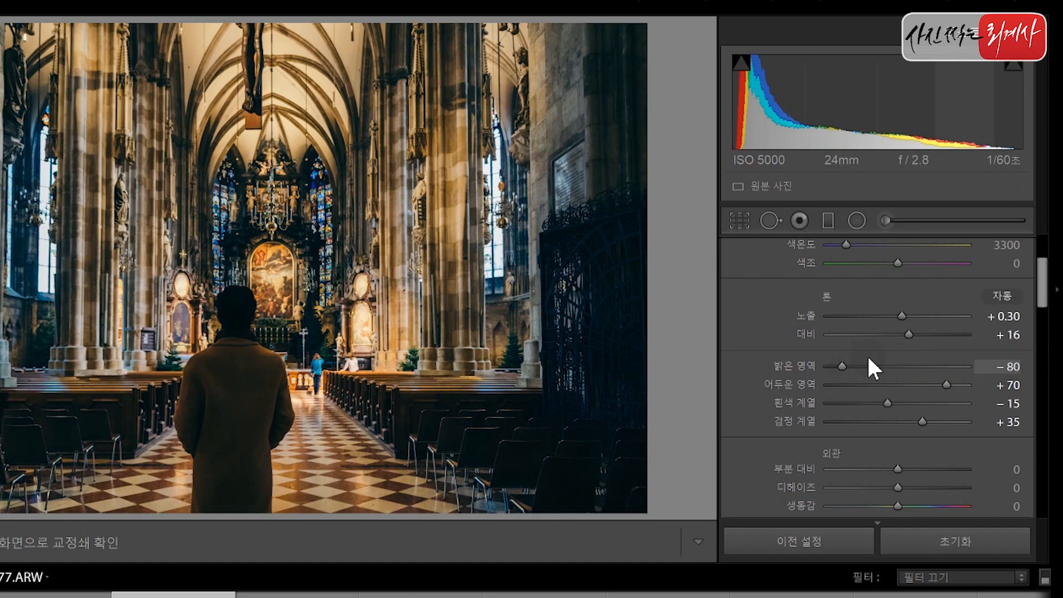
pyautogui.moveTo(1039, 280); pyautogui.dragTo(1027, 250)
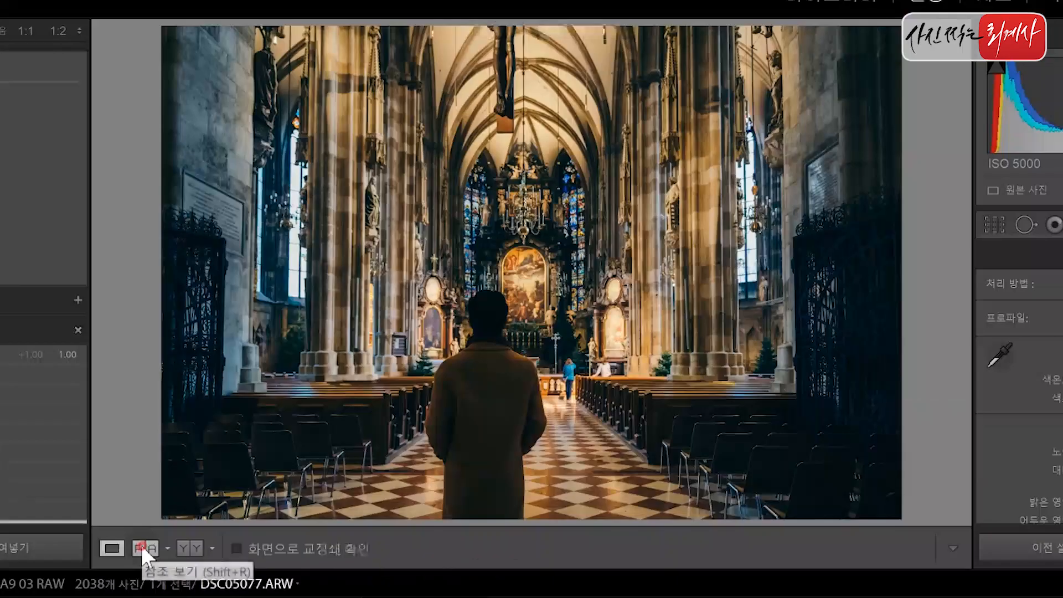
# Open the reference view with DSC05081.ARW as the reference photo and compare it with the following photos as active.
pyautogui.click(141, 471)
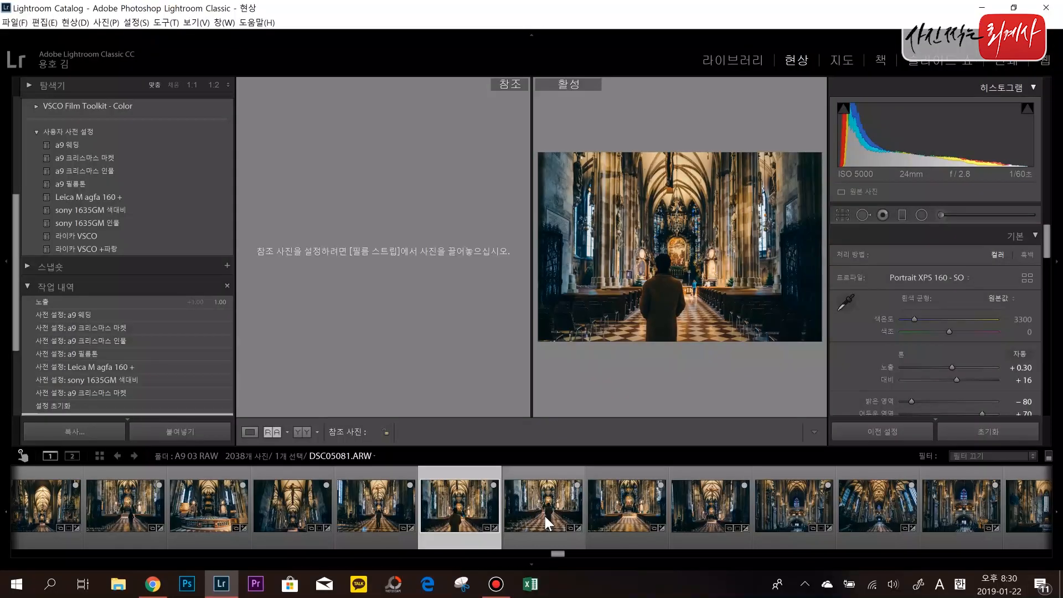
pyautogui.moveTo(544, 514); pyautogui.dragTo(438, 244)
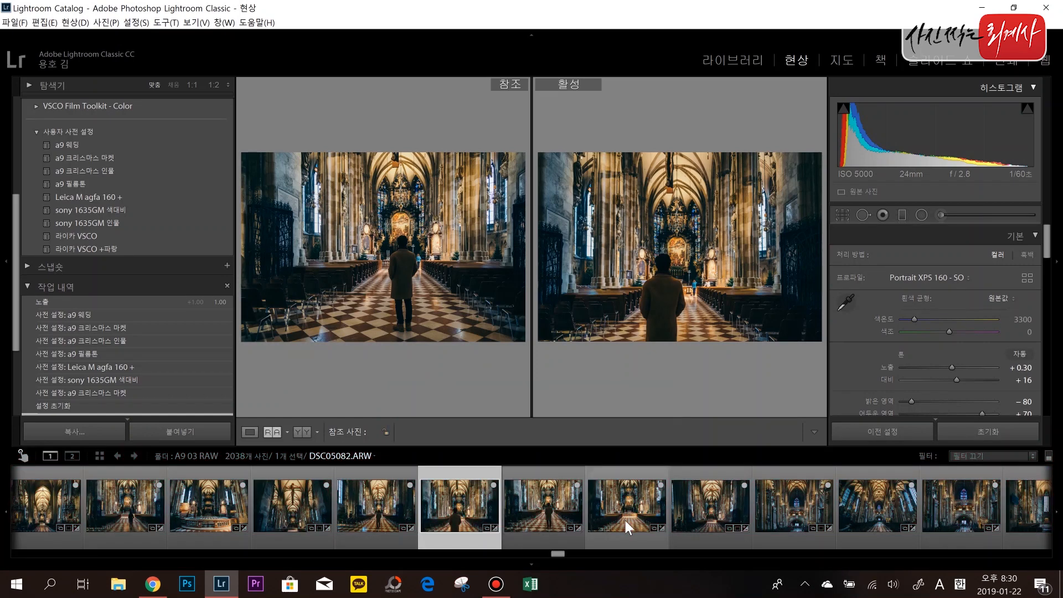
pyautogui.click(626, 521)
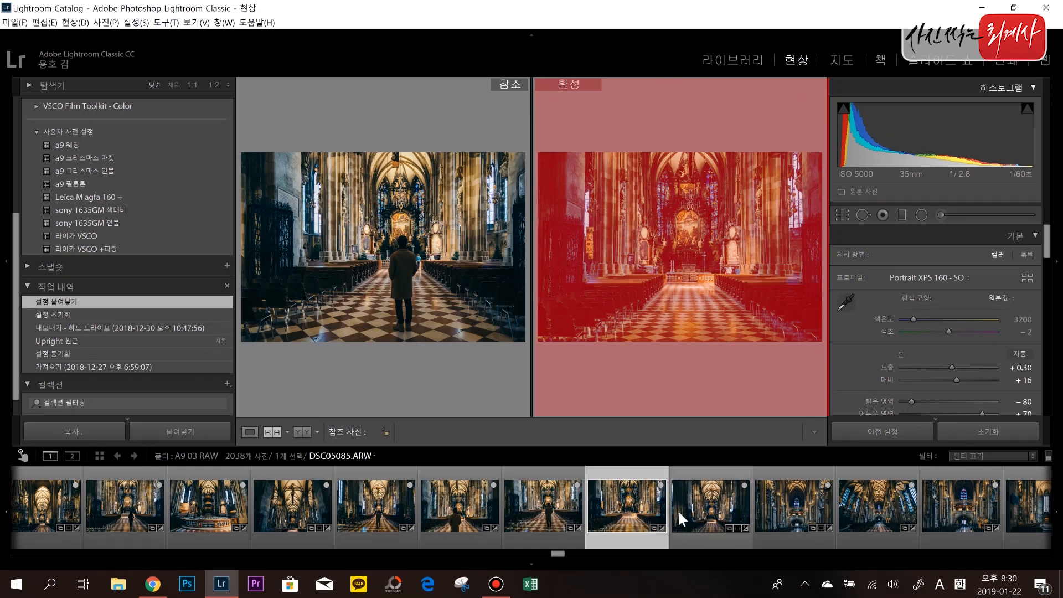
pyautogui.click(718, 514)
pyautogui.click(783, 515)
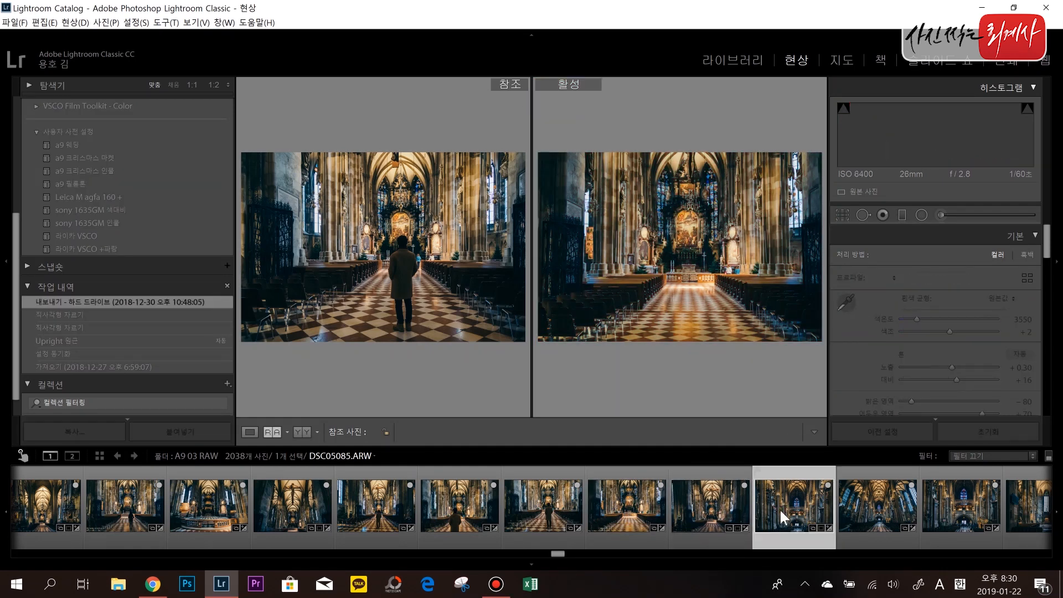
# Make DSC05077.ARW the reference photo and DSC05081.ARW the active photo.
pyautogui.moveTo(641, 521); pyautogui.dragTo(515, 335)
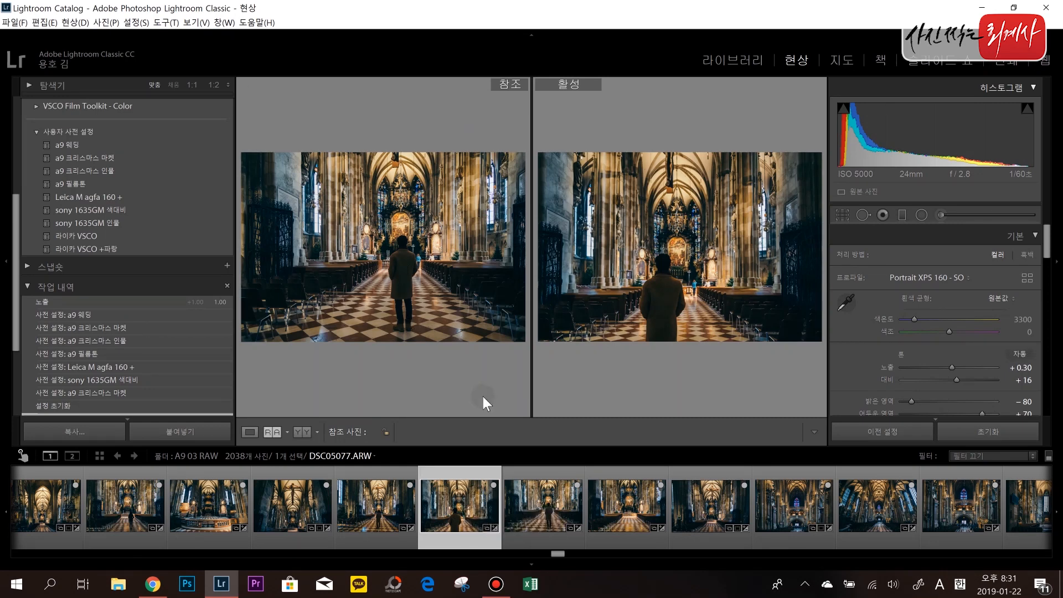
pyautogui.moveTo(476, 484); pyautogui.dragTo(427, 285)
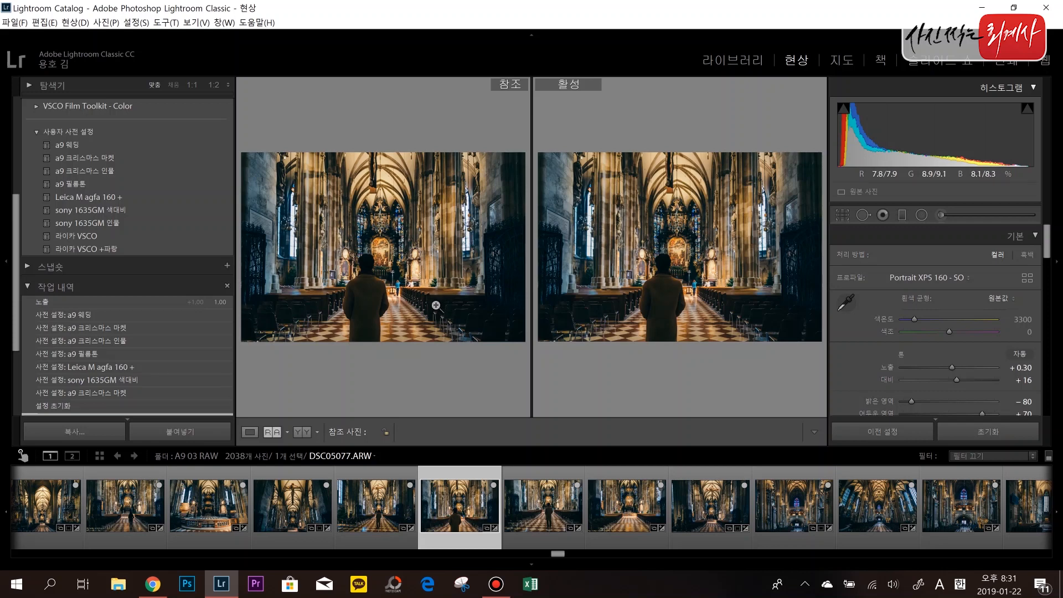
pyautogui.click(534, 487)
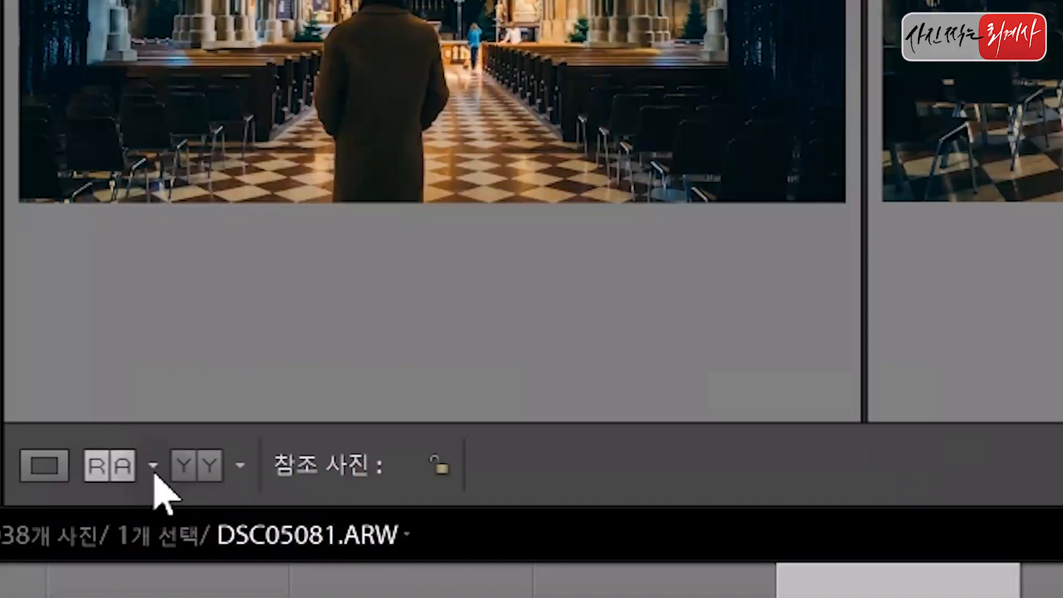
# Switch the reference view to the top/bottom layout and back to left/right.
pyautogui.click(202, 484)
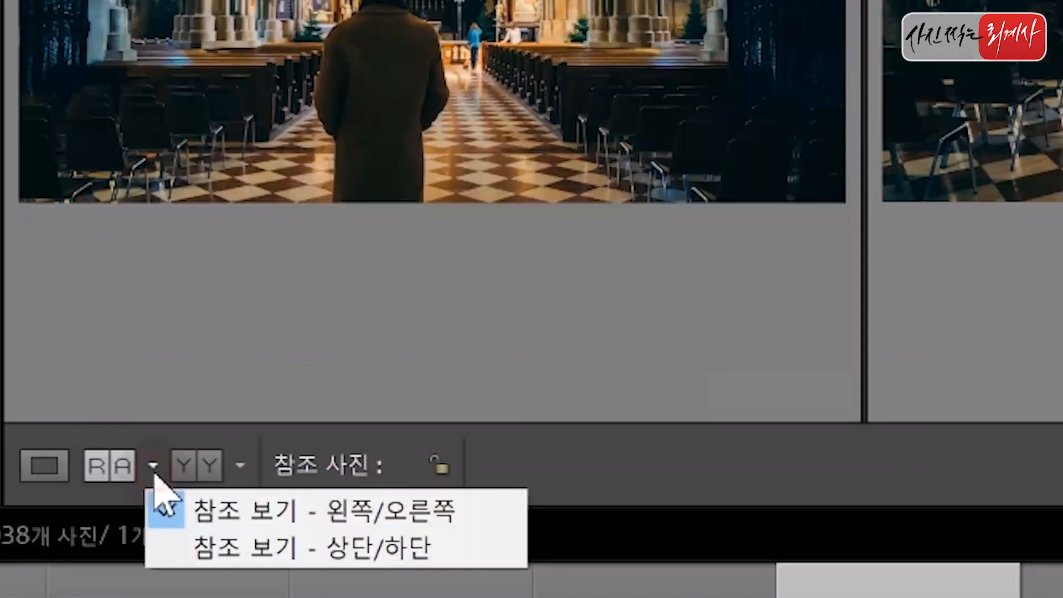
pyautogui.click(310, 547)
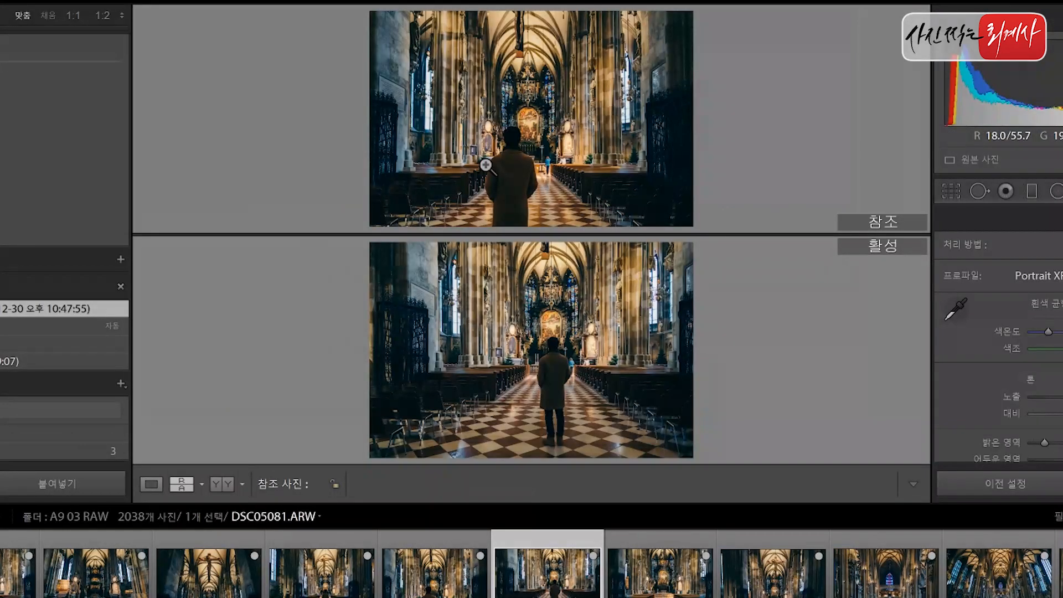
pyautogui.click(202, 484)
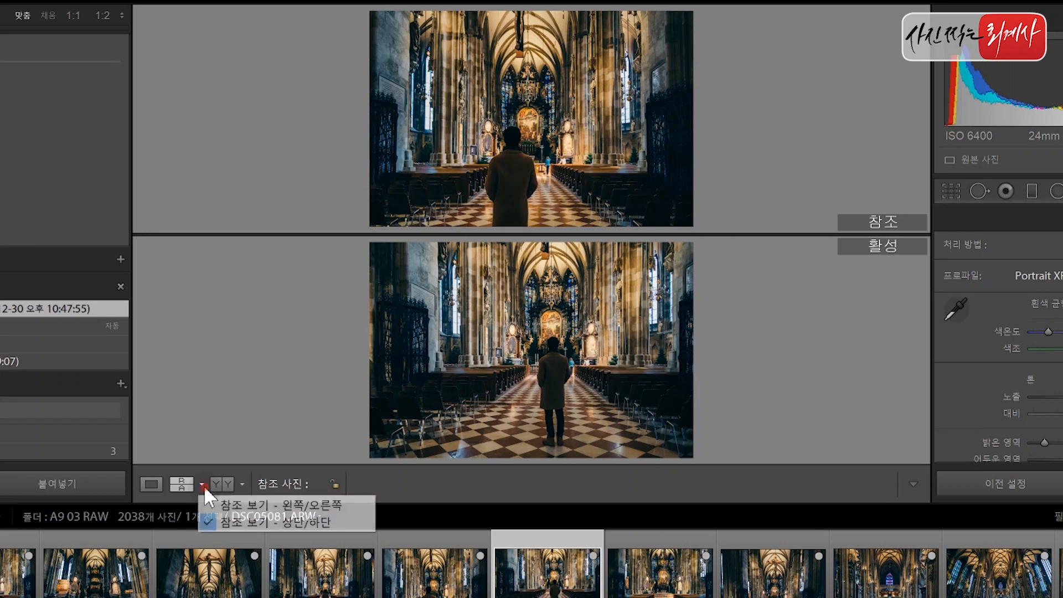
pyautogui.click(238, 506)
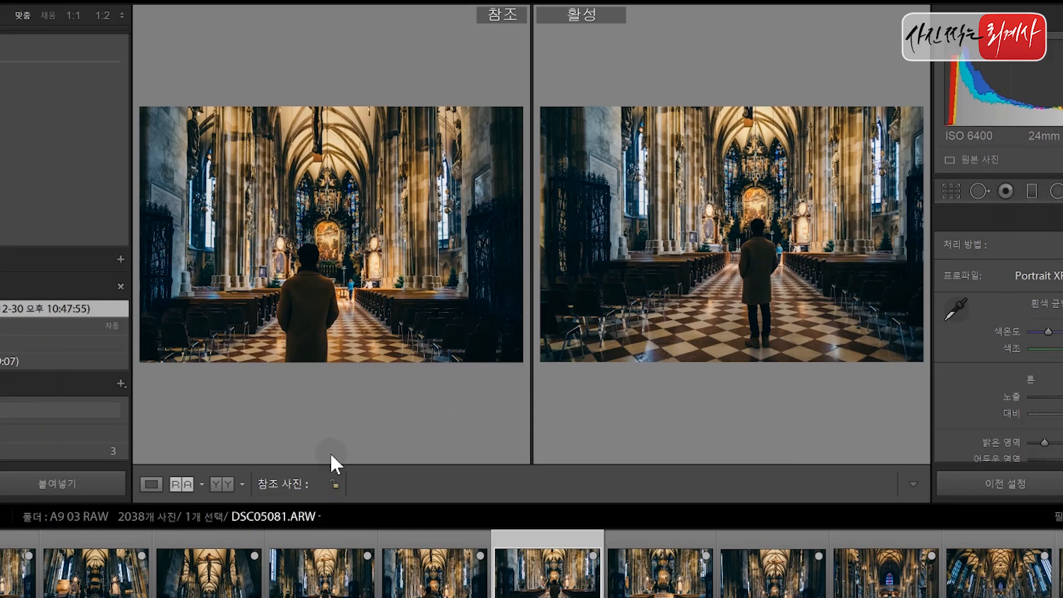
# Compare DSC05077.ARW side by side before and after its edits, and return to the single-photo loupe view.
pyautogui.click(408, 576)
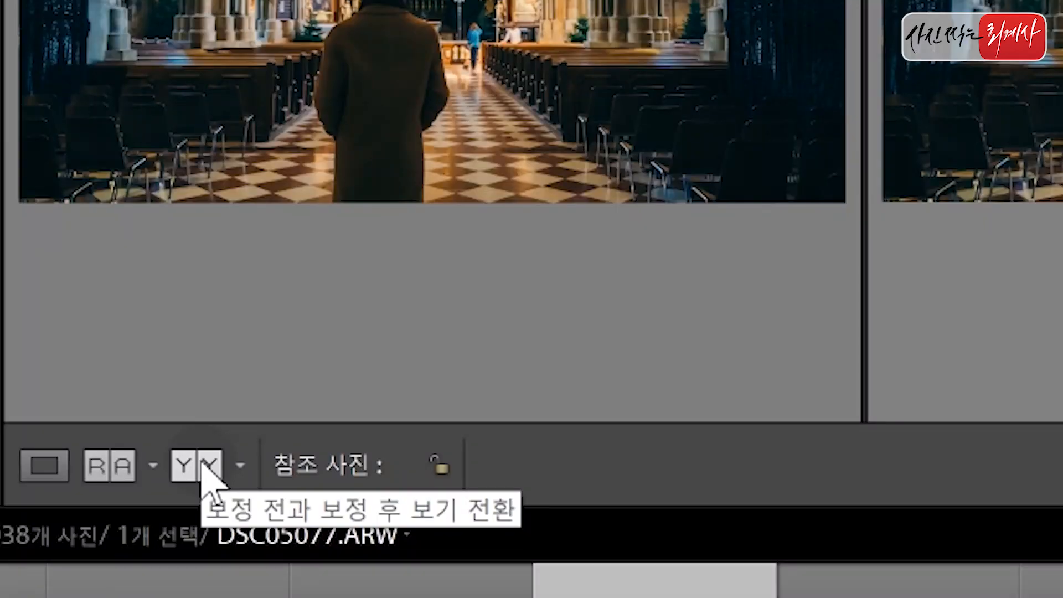
pyautogui.click(203, 468)
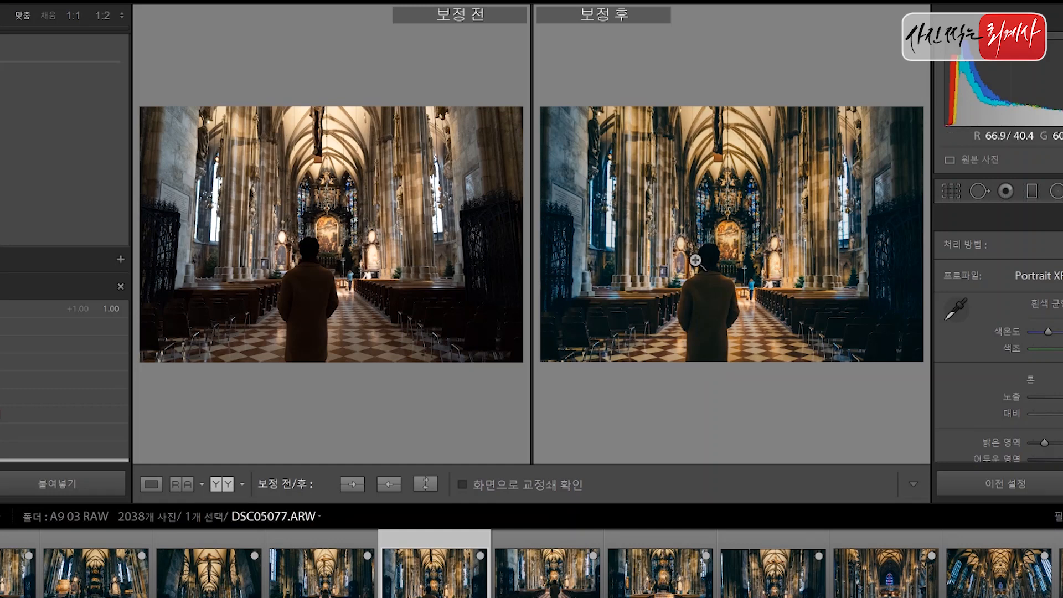
pyautogui.click(162, 481)
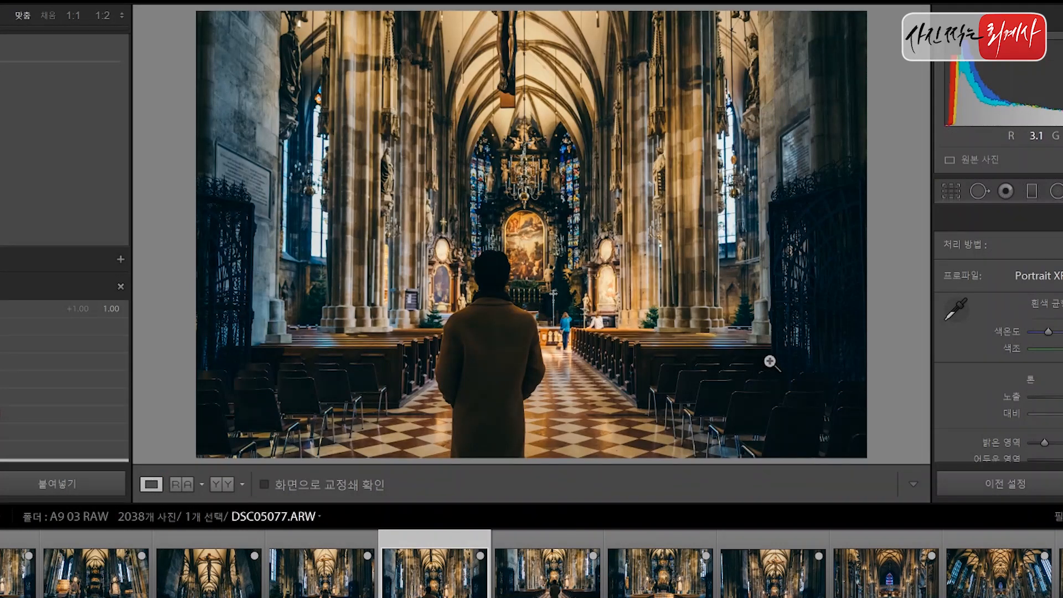
# Toggle the full-size view of DSC05077.ARW repeatedly between before and after, ending on the edited version.
pyautogui.press('\\')
pyautogui.press('\\')
pyautogui.press('\\')
pyautogui.press('\\')
pyautogui.press('\\')
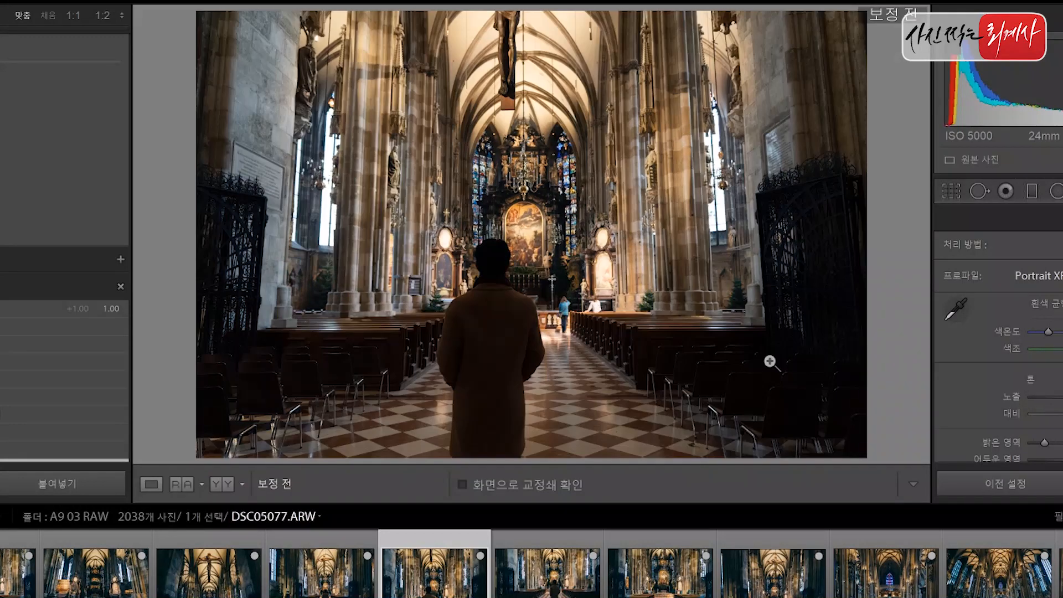
pyautogui.press('\\')
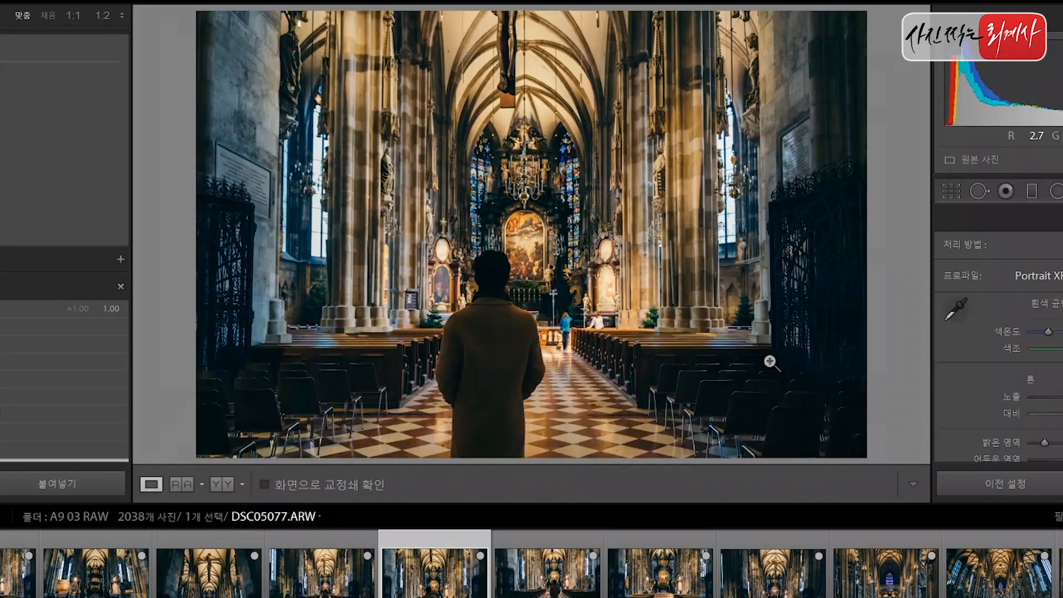